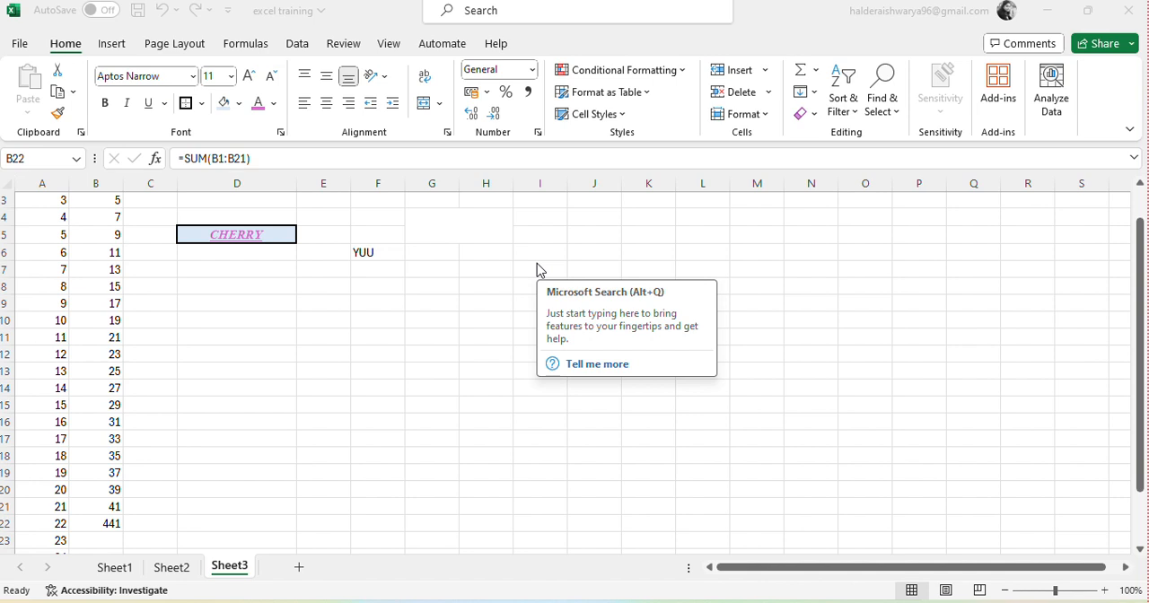
# Step: Look through the existing worksheets and add a new blank worksheet after Sheet3
pyautogui.click(111, 571)
pyautogui.click(167, 572)
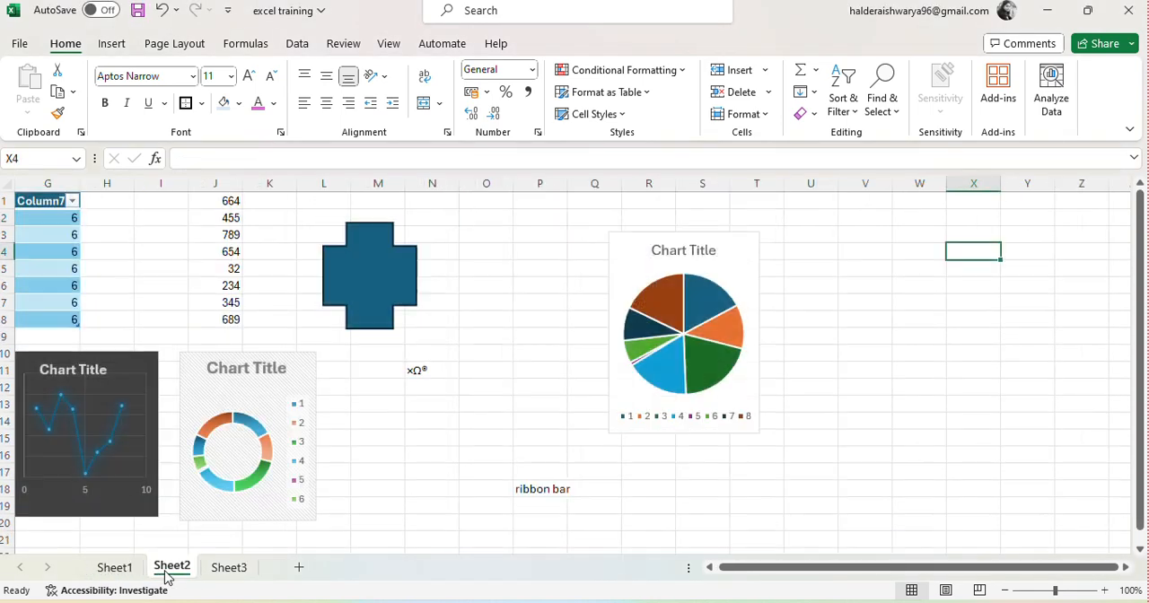
pyautogui.click(227, 571)
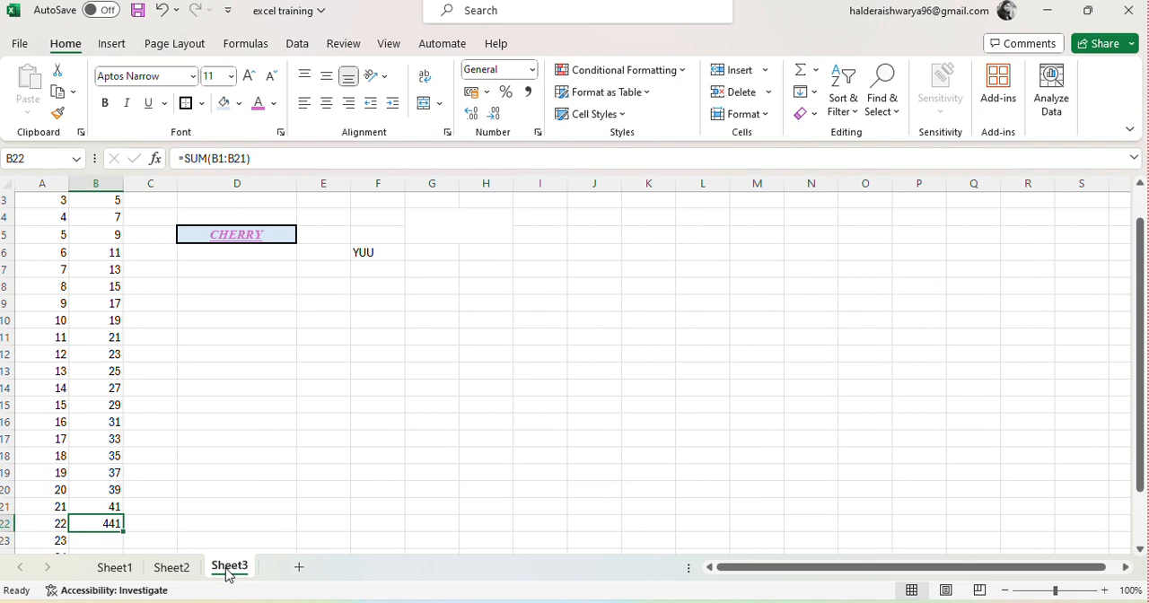
pyautogui.click(299, 568)
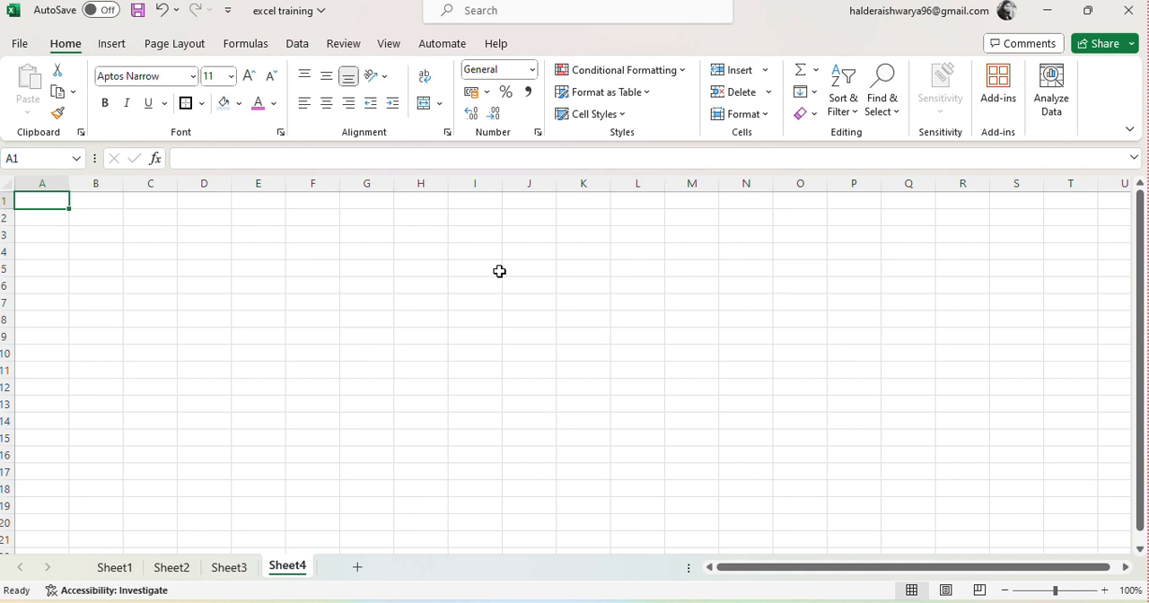
# Step: Enter the text CHERRY in cell D3 of the new worksheet
pyautogui.click(209, 236)
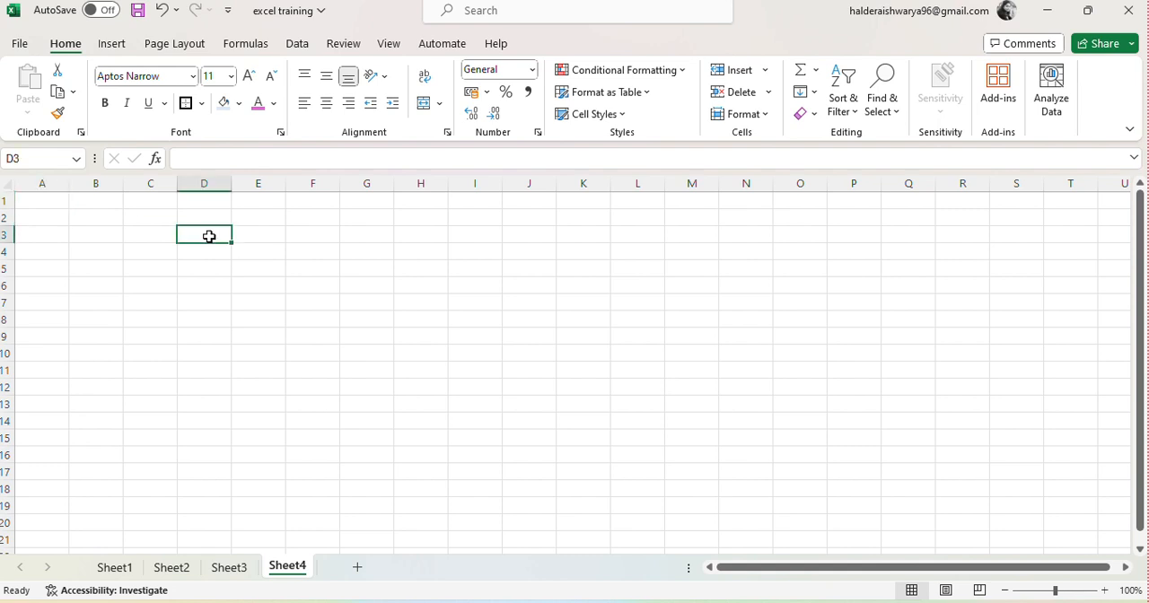
pyautogui.write('CHE')
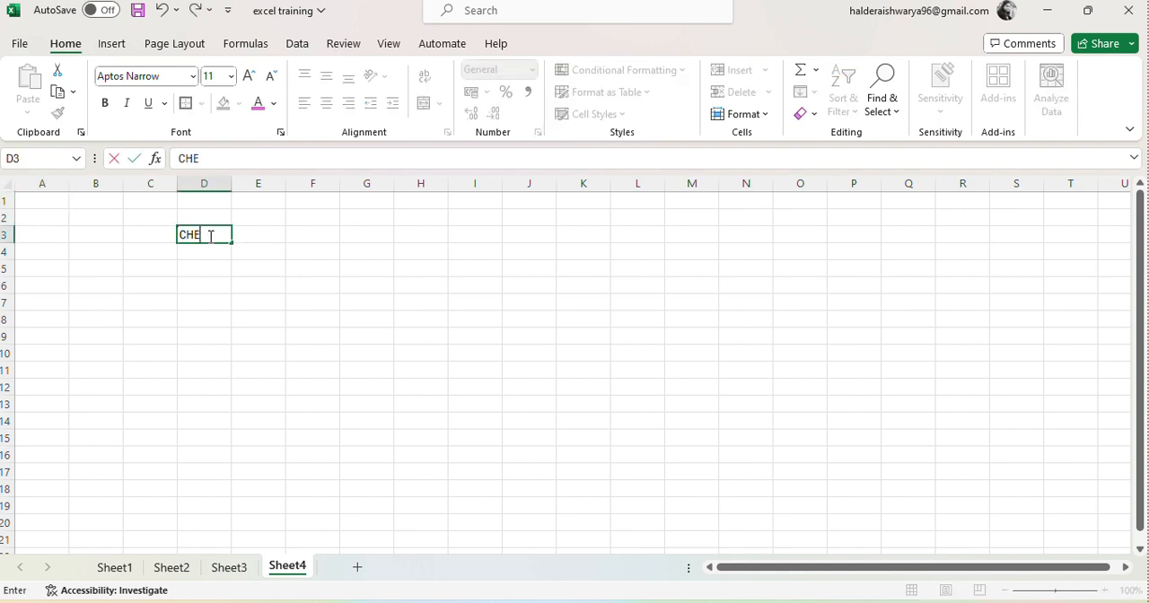
pyautogui.write('RRY')
pyautogui.click(482, 24)
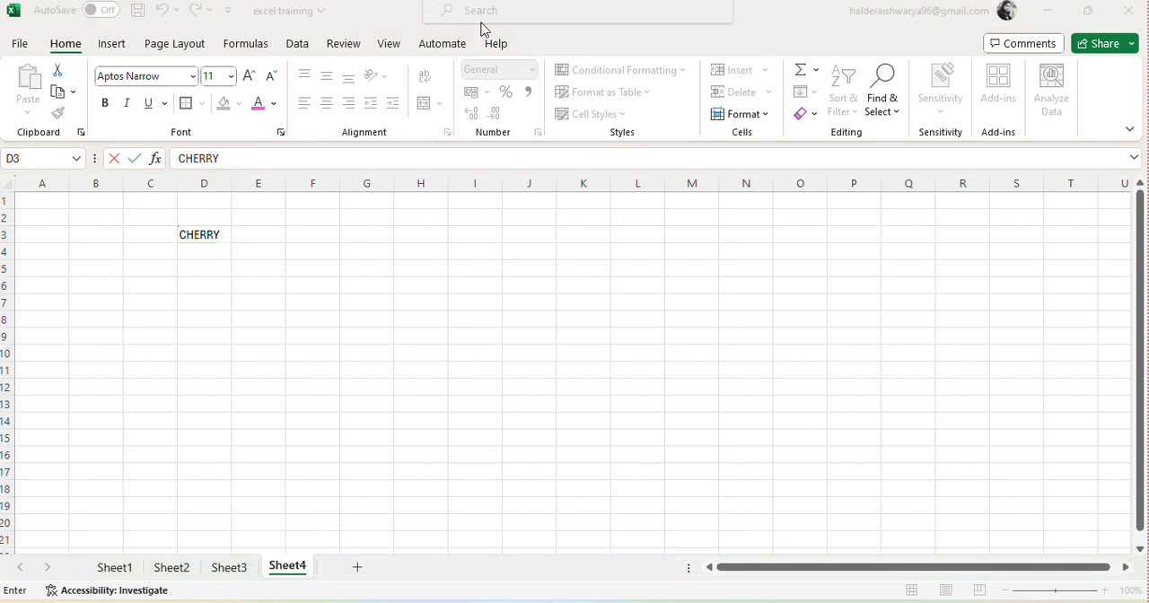
pyautogui.doubleClick(199, 234)
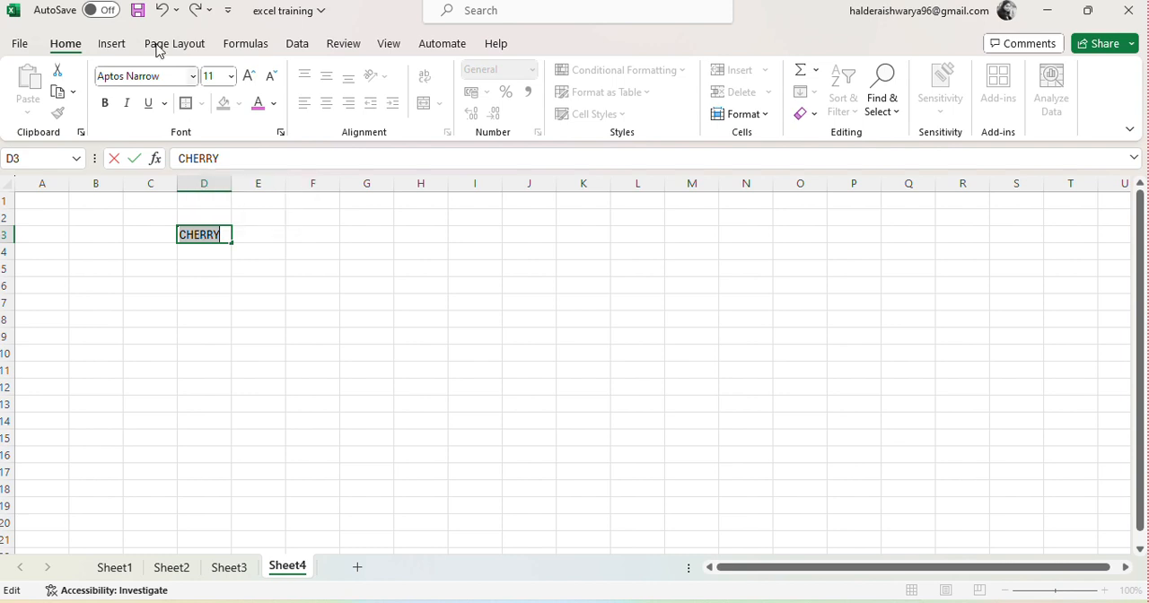
pyautogui.click(194, 77)
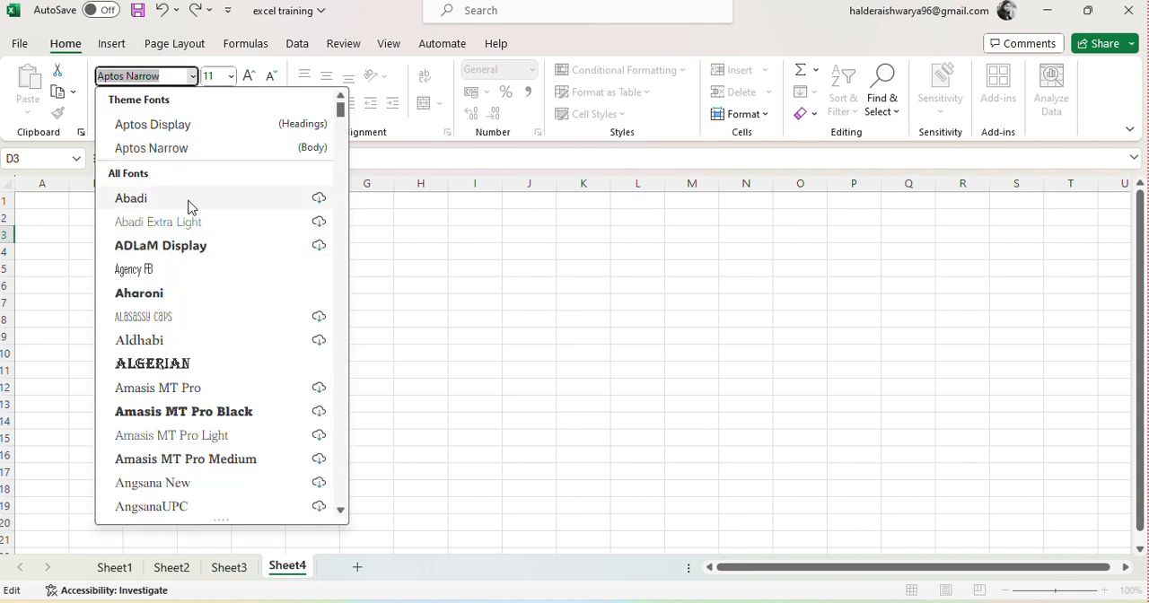
pyautogui.click(471, 20)
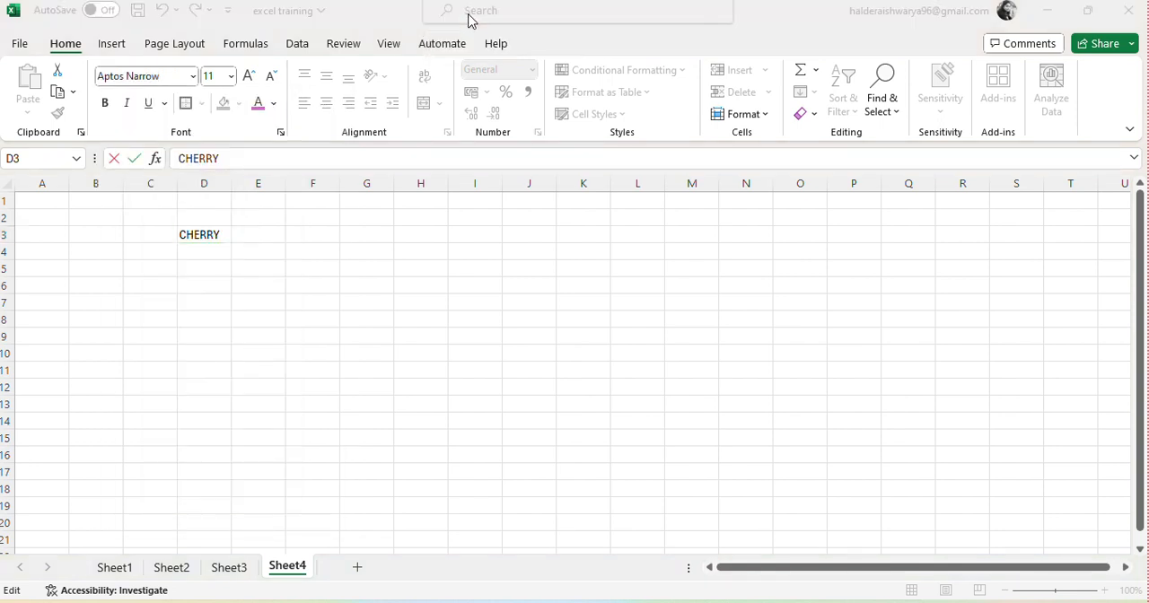
# Step: Change the font of the word CHERRY in cell D3 to Times New Roman
pyautogui.doubleClick(194, 234)
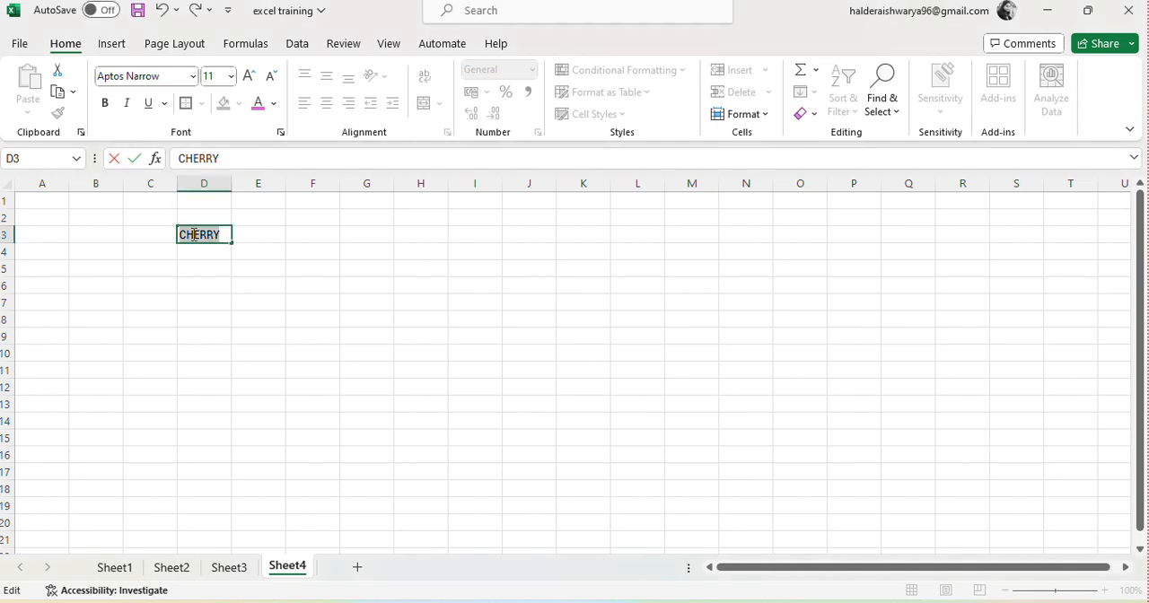
pyautogui.click(194, 78)
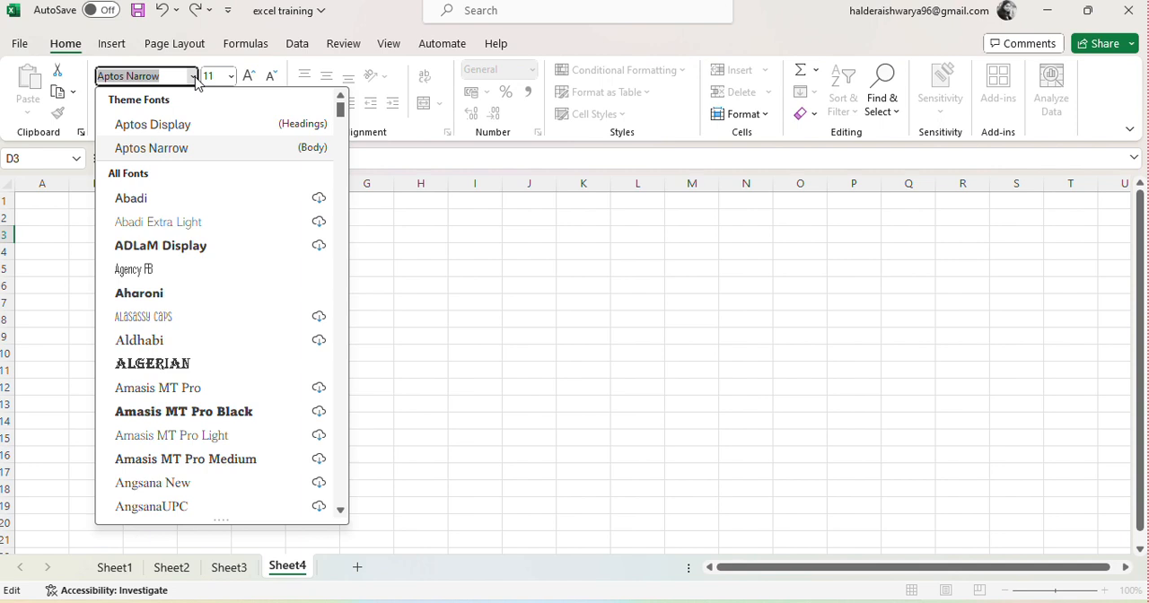
pyautogui.write('ti')
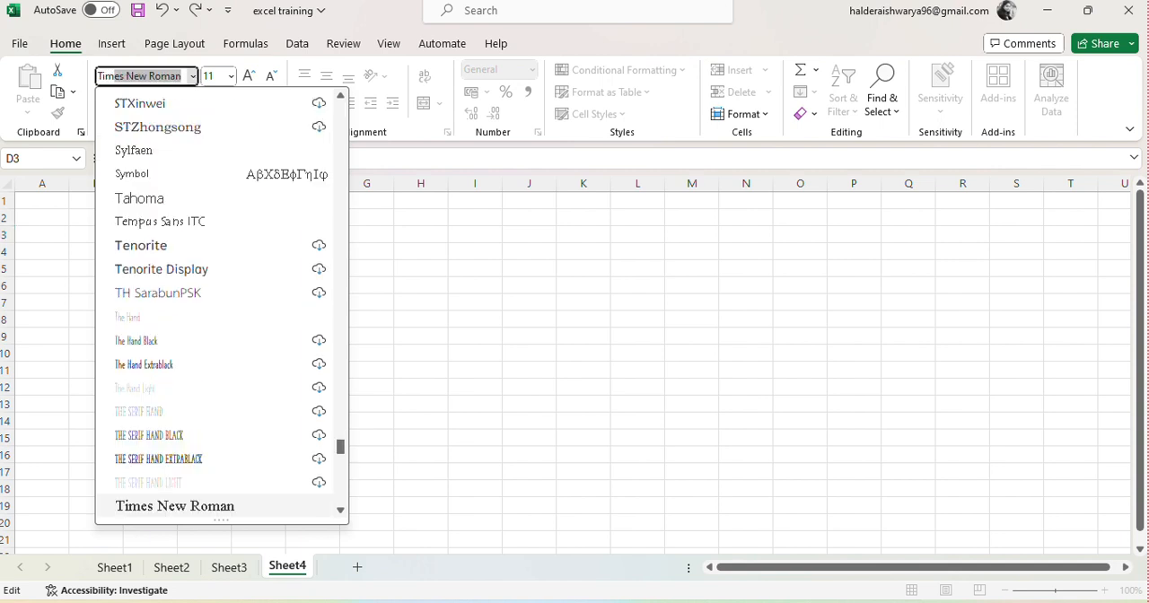
pyautogui.press('Return')
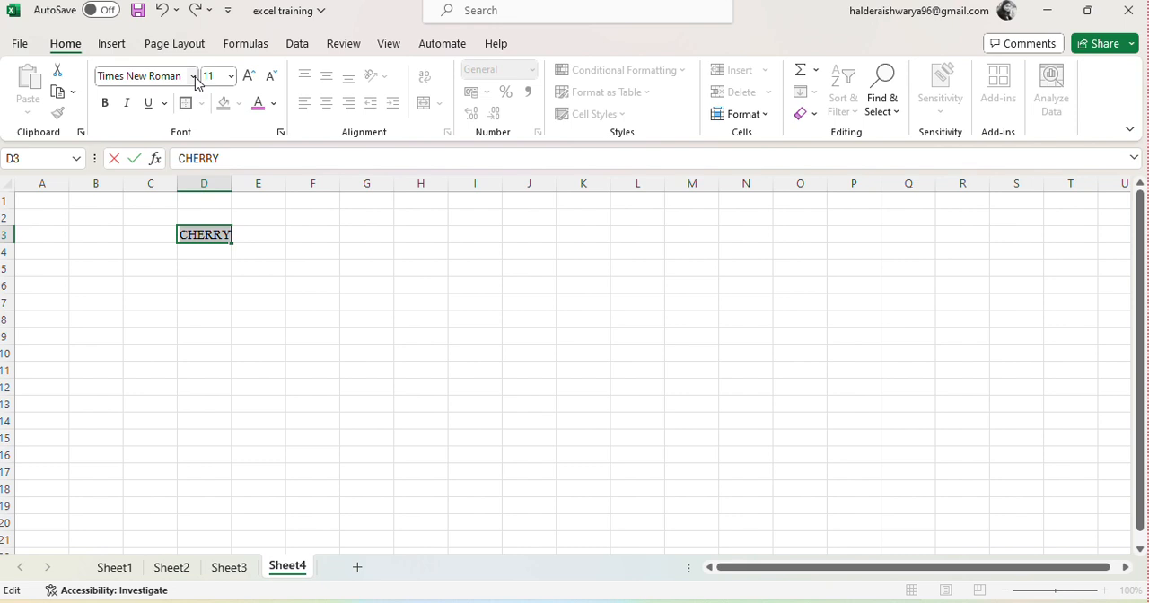
# Step: Make the selected word CHERRY bold, italic and underlined, and finish editing the cell
pyautogui.click(106, 104)
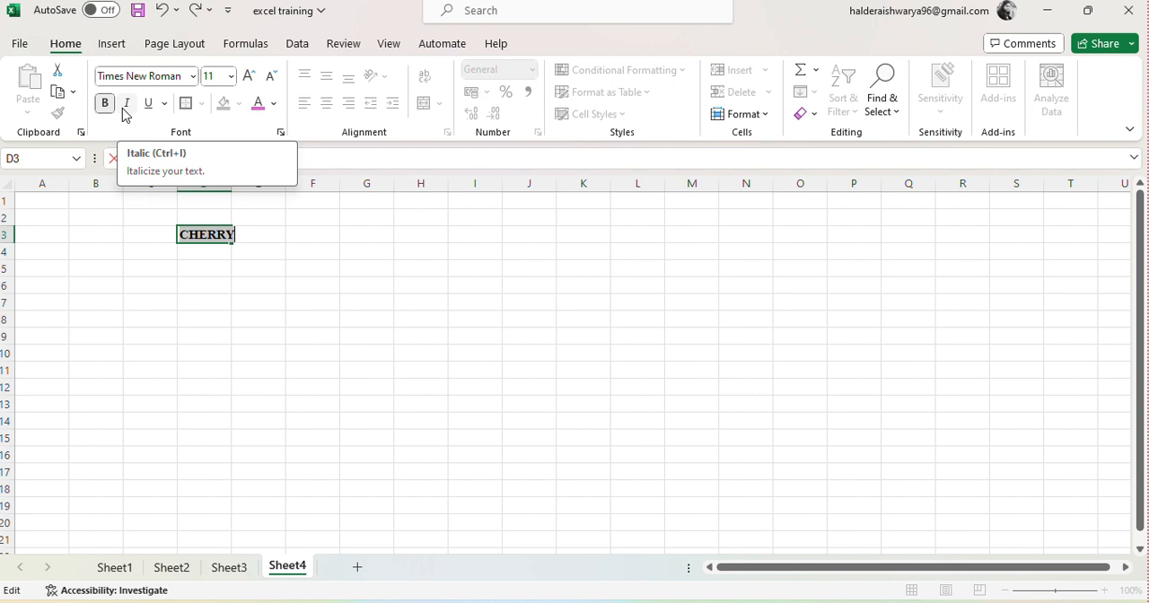
pyautogui.click(125, 110)
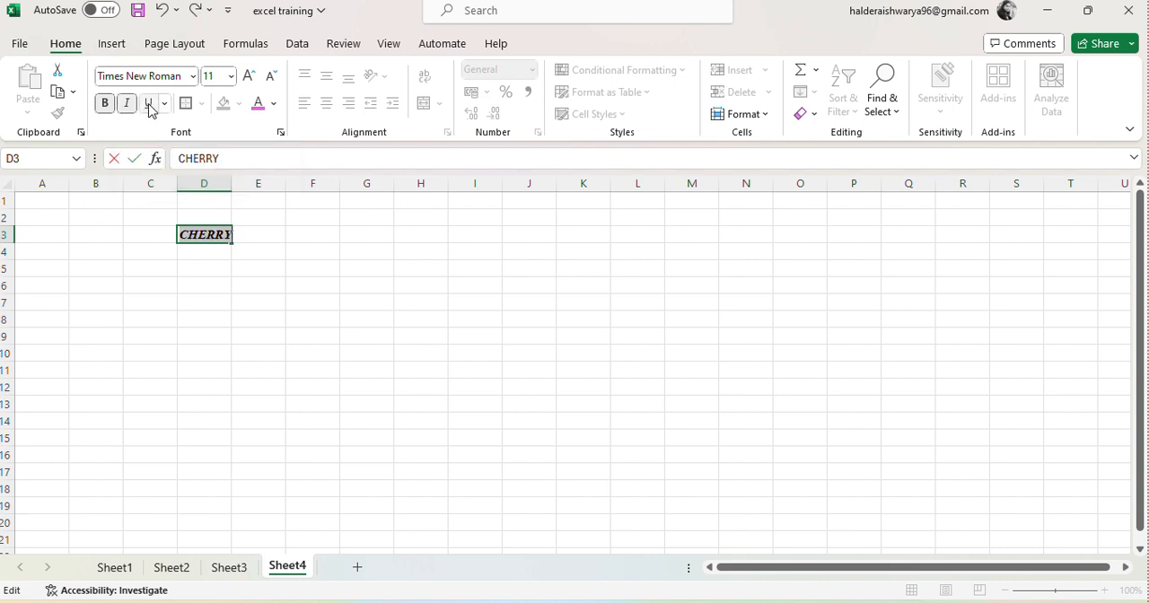
pyautogui.click(150, 107)
pyautogui.click(266, 316)
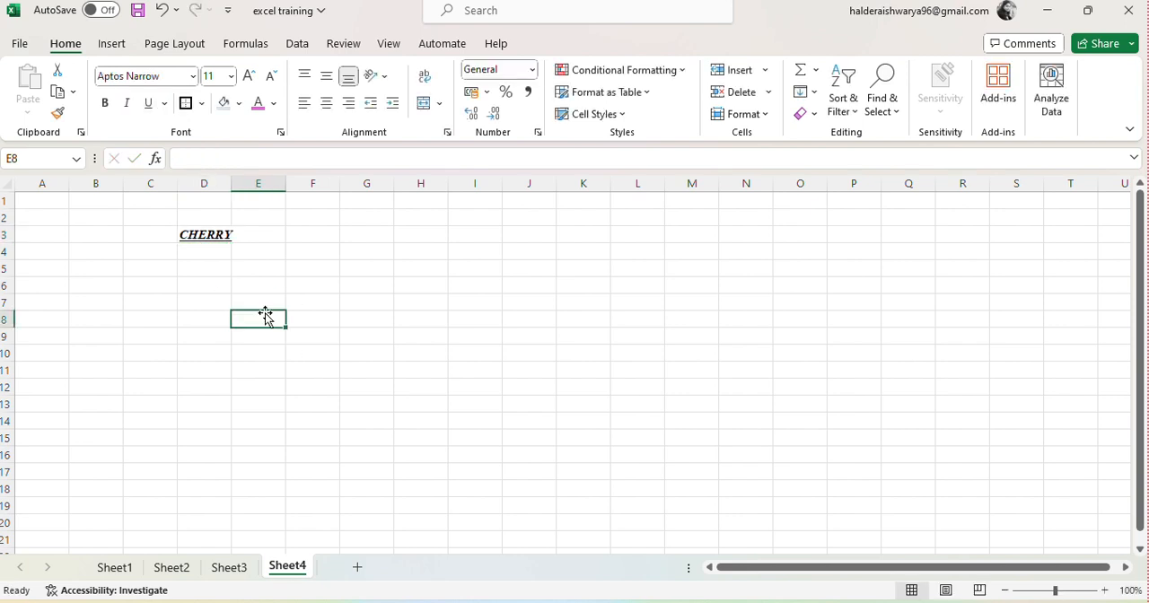
# Step: Try to set the font size of CHERRY in cell D3 to 48
pyautogui.doubleClick(214, 233)
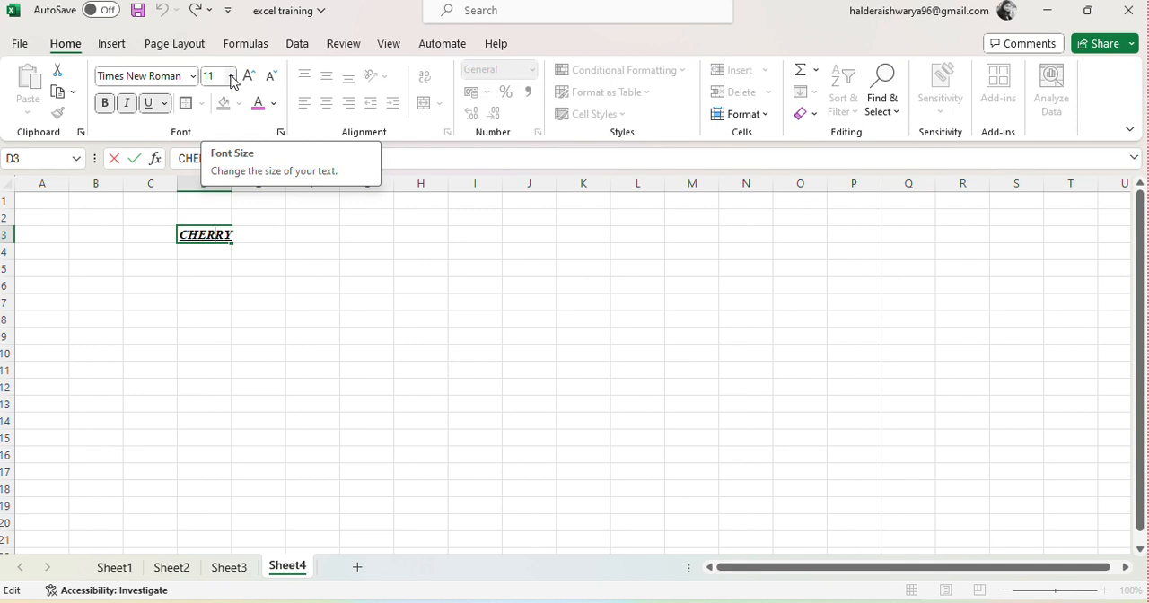
pyautogui.click(231, 79)
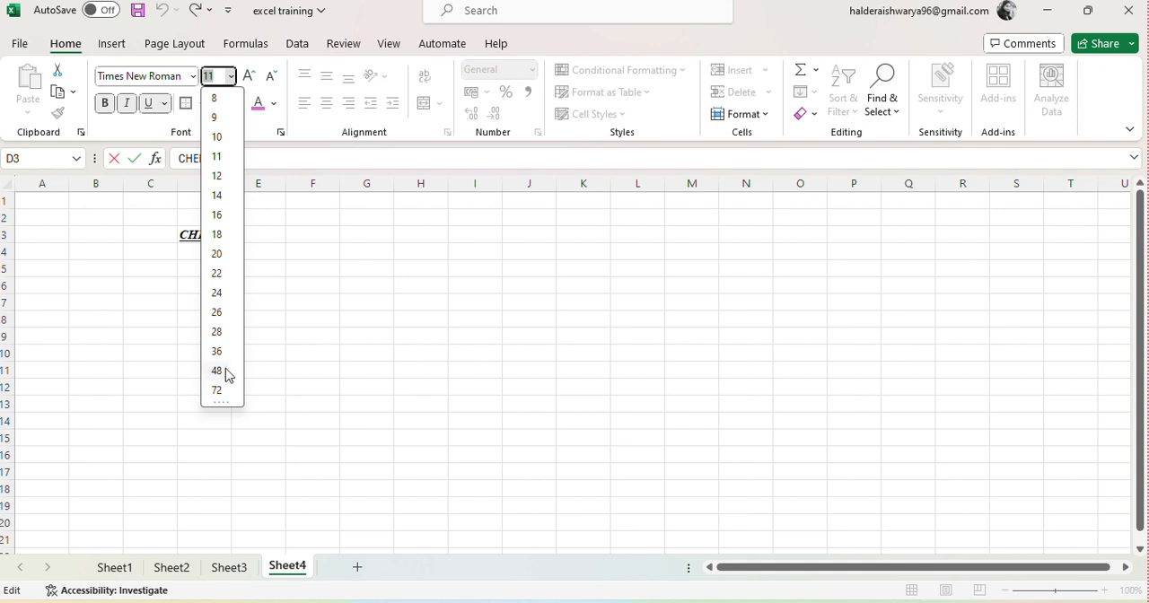
pyautogui.click(224, 371)
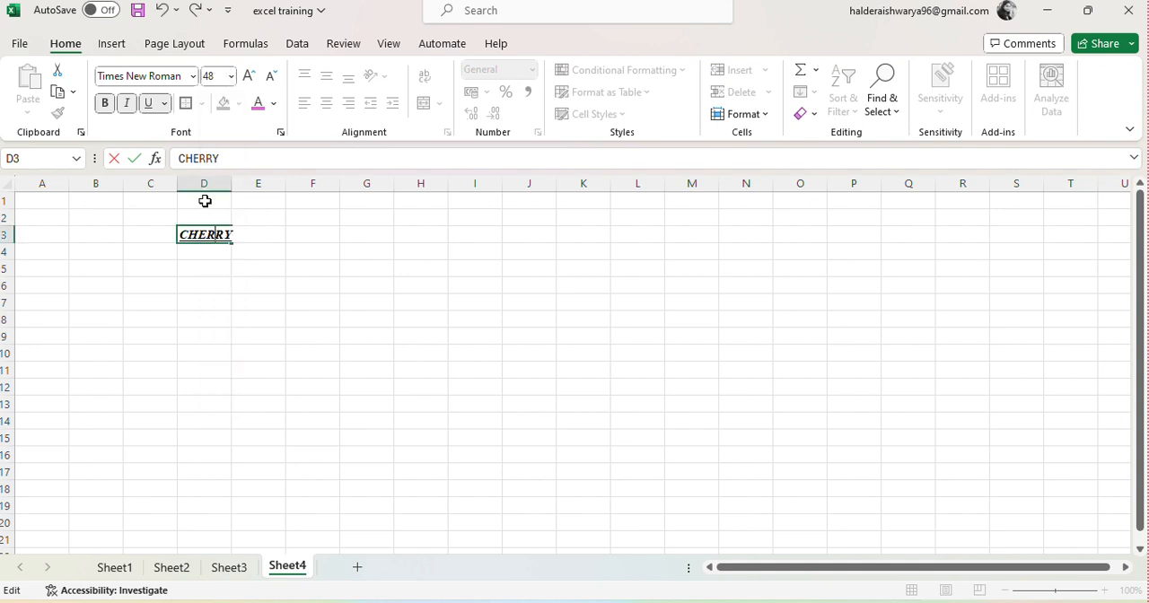
# Step: Select the word CHERRY in D3, set its font size to 20 and colour the text pink
pyautogui.doubleClick(202, 234)
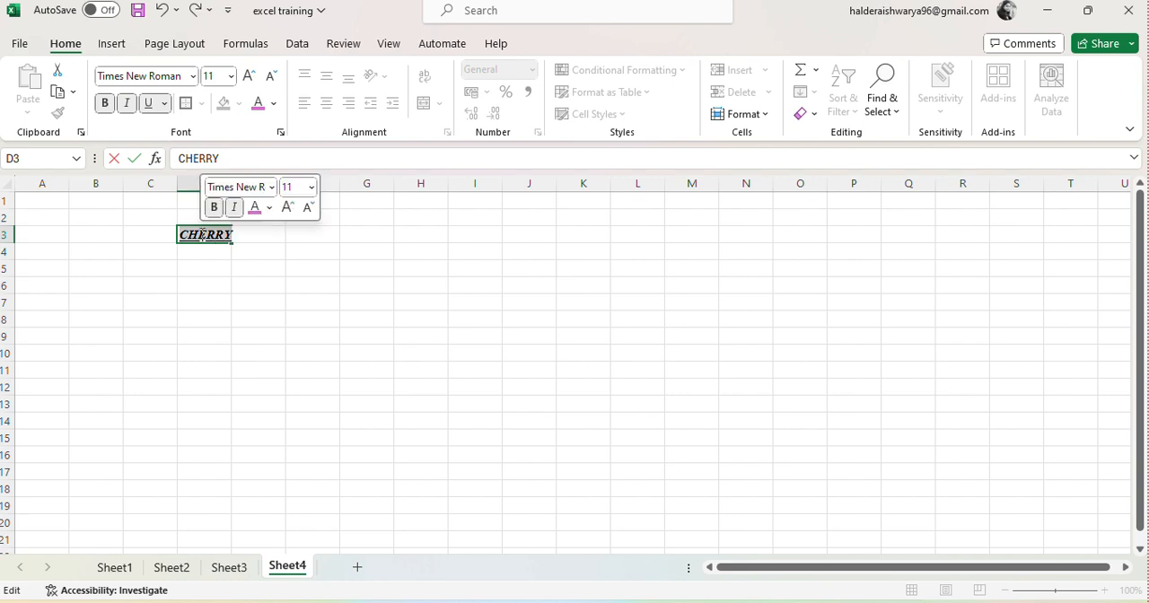
pyautogui.click(231, 76)
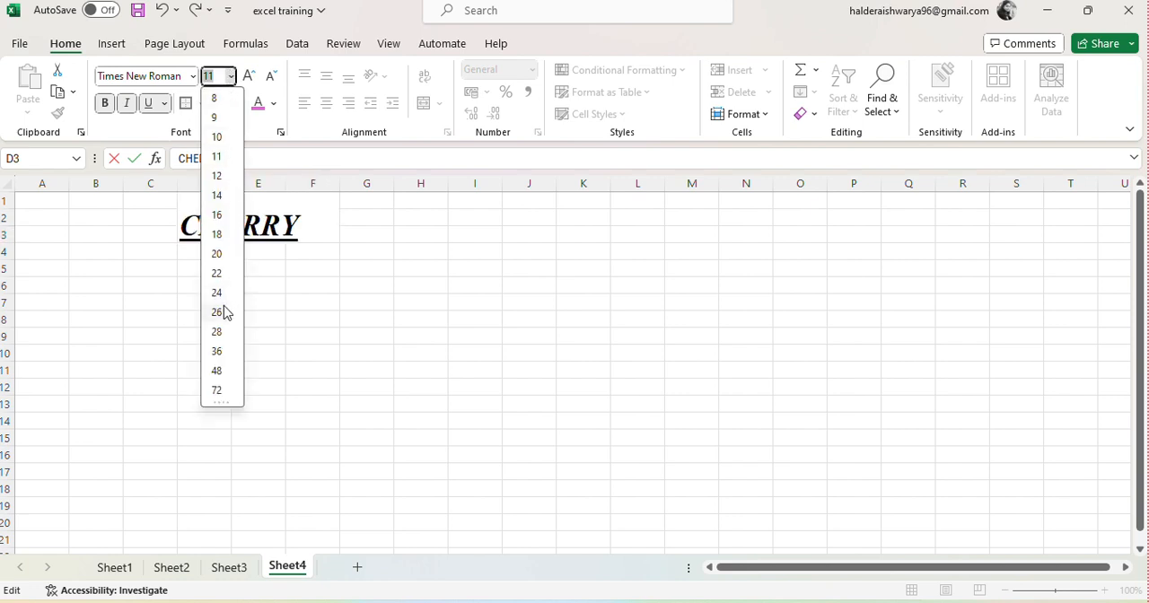
pyautogui.click(217, 255)
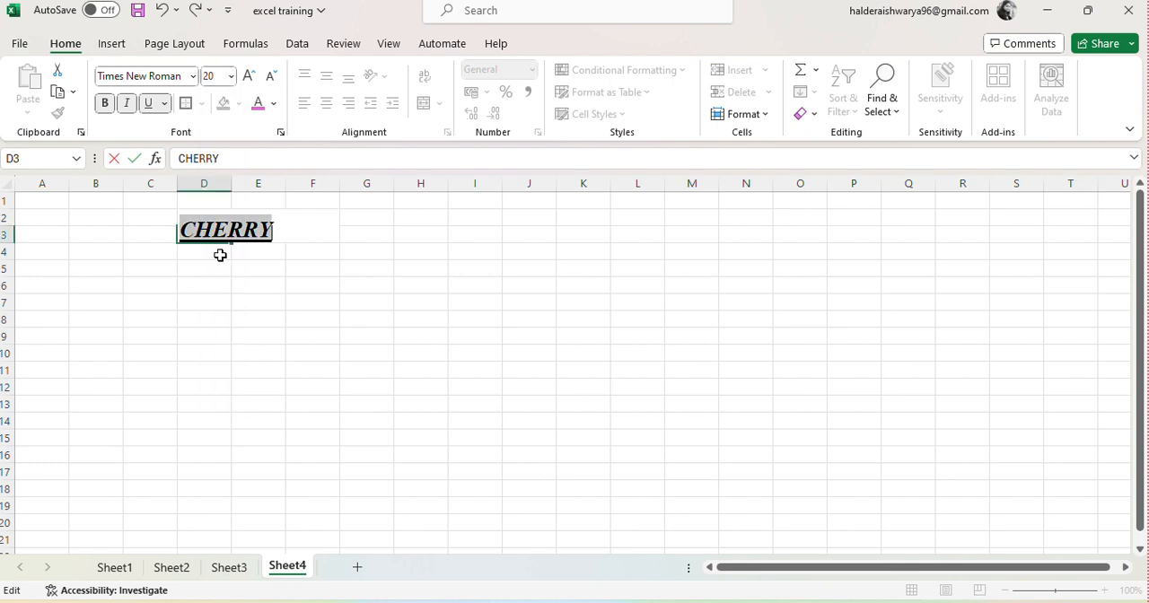
pyautogui.click(274, 105)
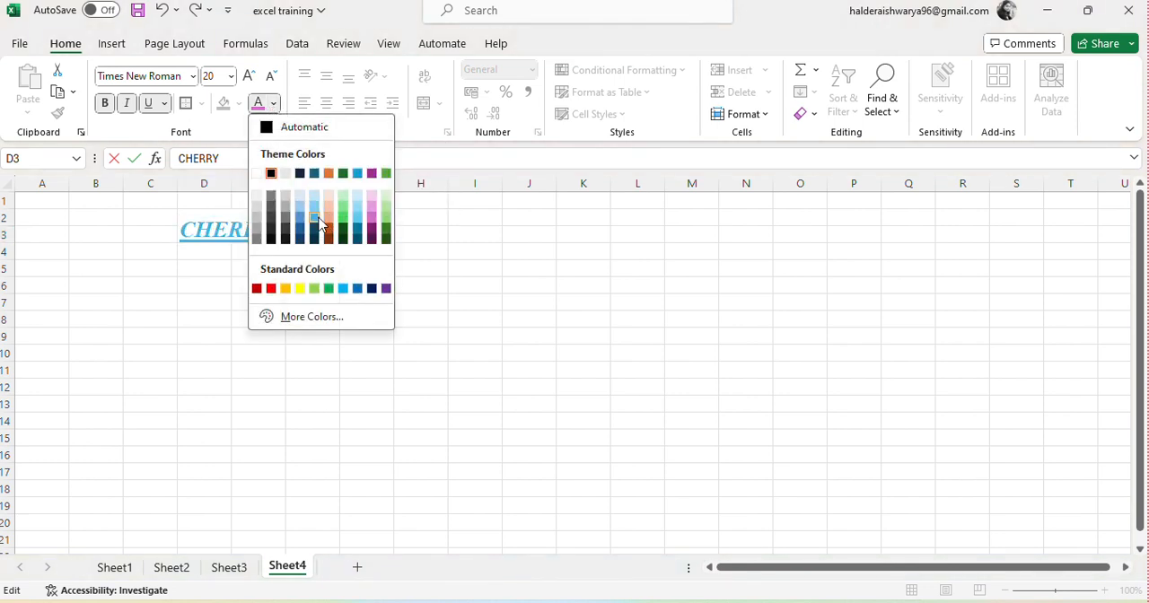
pyautogui.click(369, 215)
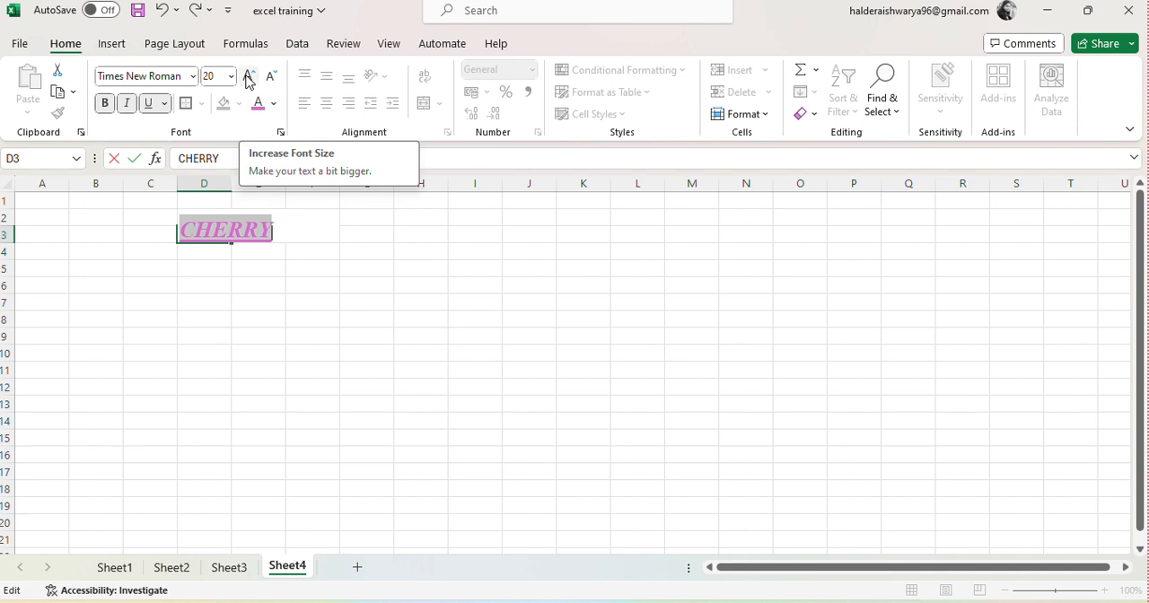
# Step: Increase the font size of CHERRY stepwise to 24, reduce it stepwise to 16, and finish editing the cell
pyautogui.click(249, 77)
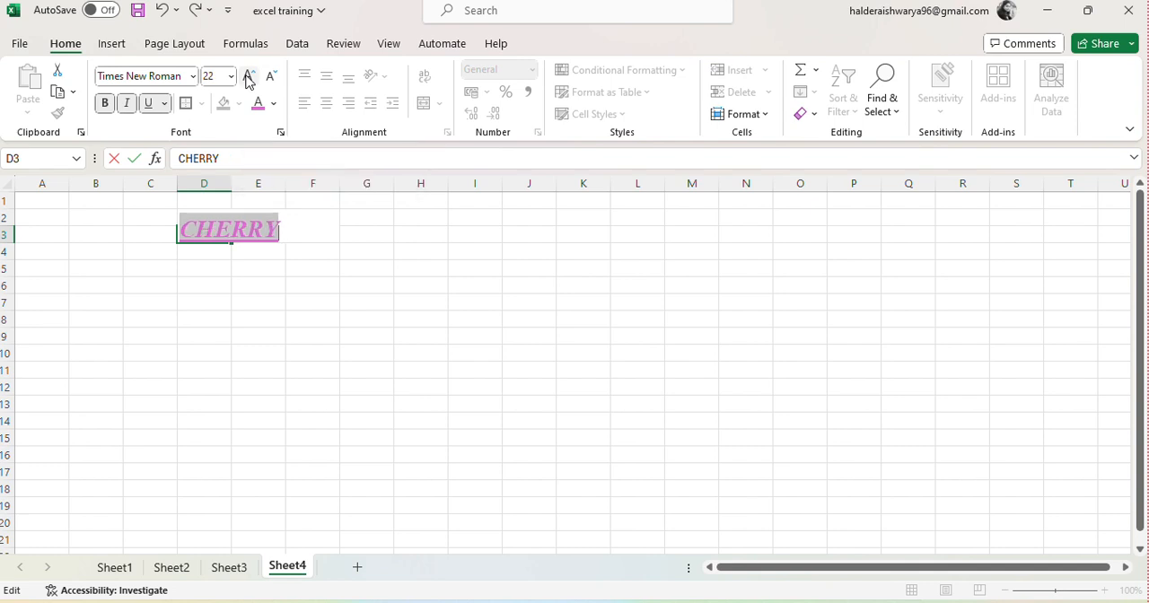
pyautogui.click(250, 77)
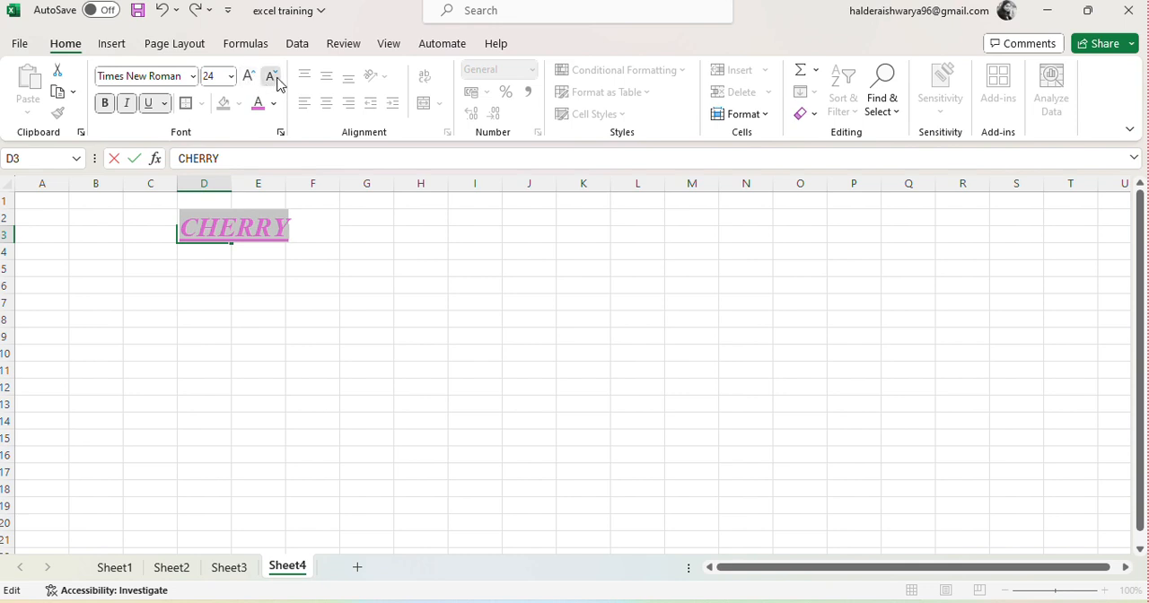
pyautogui.click(272, 79)
pyautogui.click(272, 78)
pyautogui.click(272, 78)
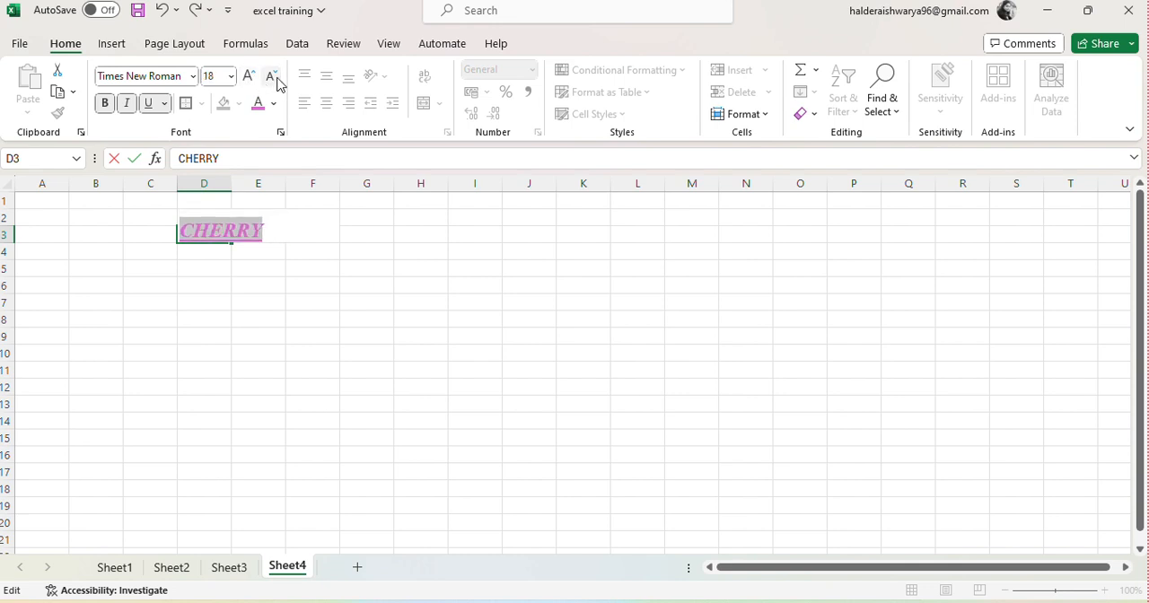
pyautogui.click(272, 78)
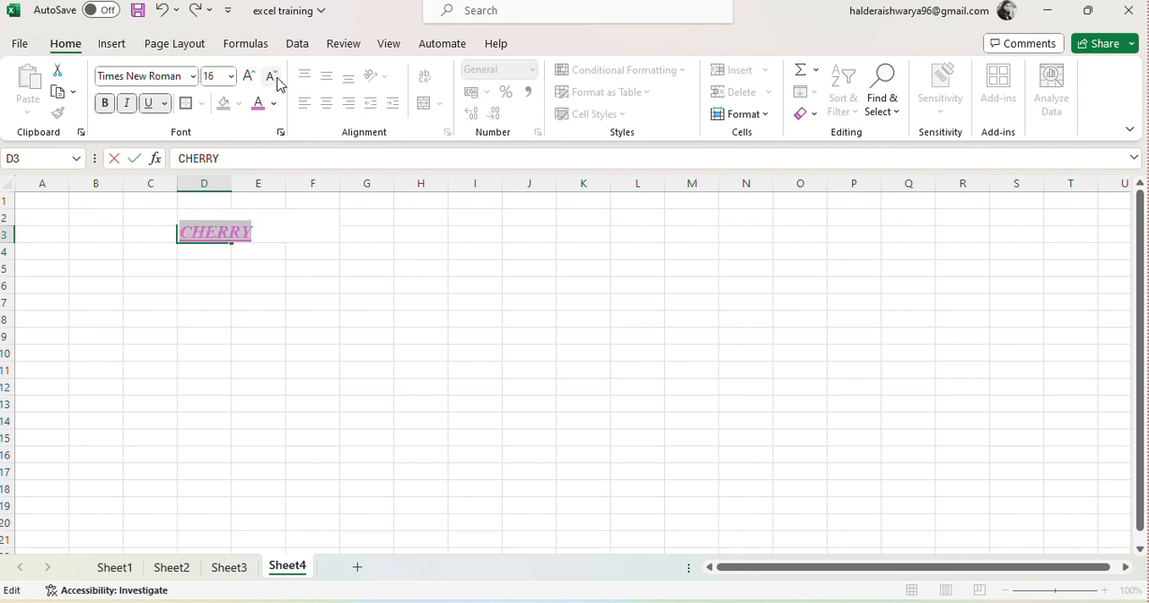
pyautogui.click(257, 281)
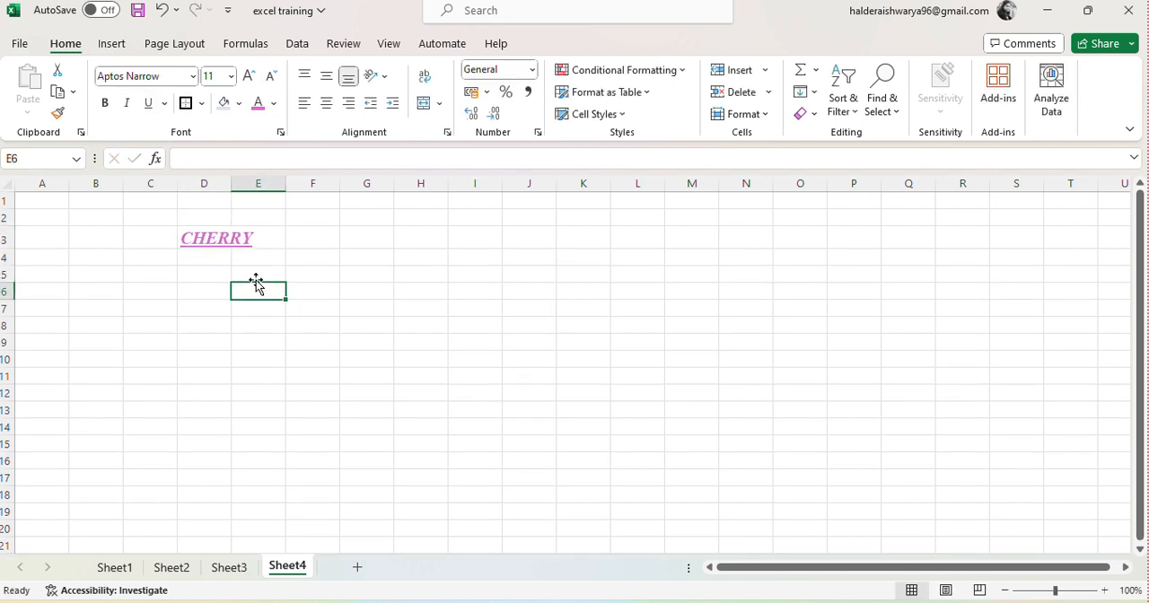
pyautogui.click(222, 231)
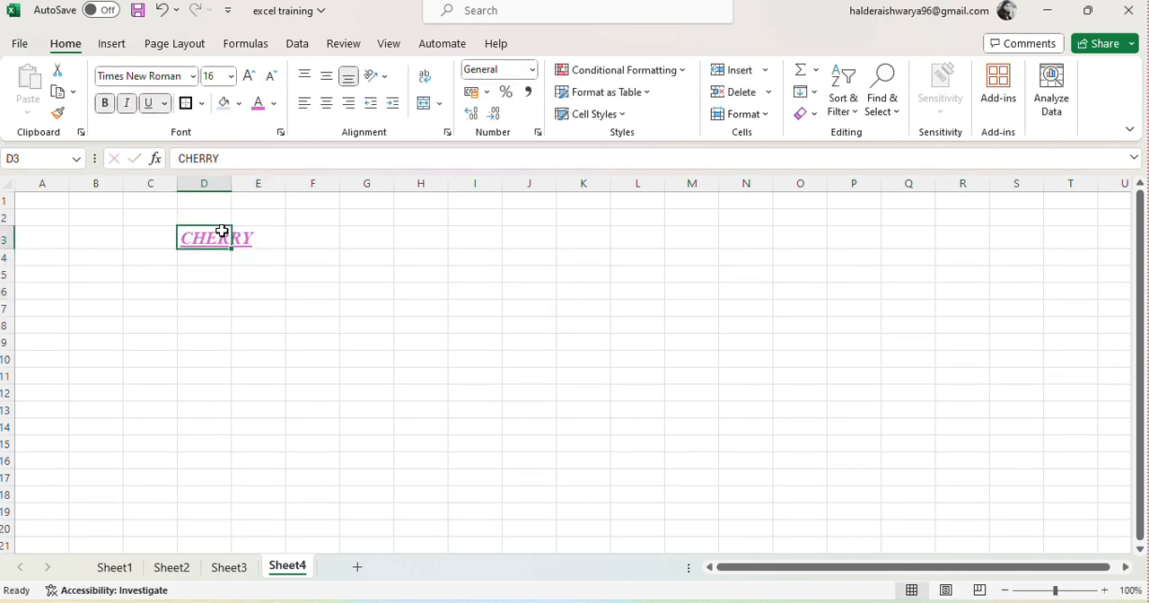
pyautogui.doubleClick(221, 231)
pyautogui.doubleClick(224, 231)
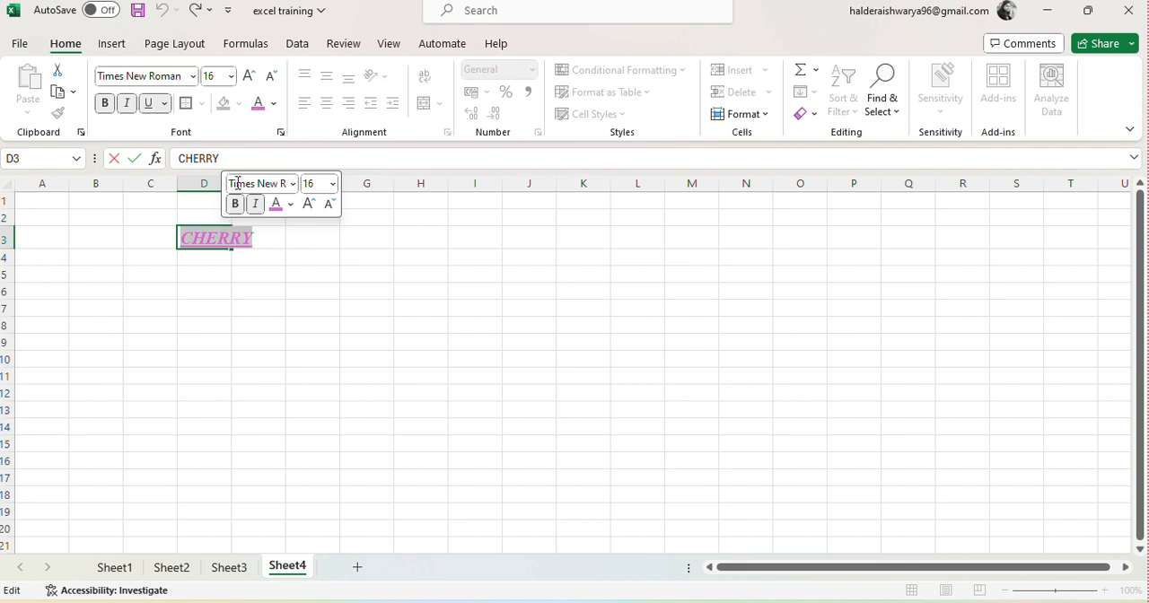
pyautogui.click(260, 242)
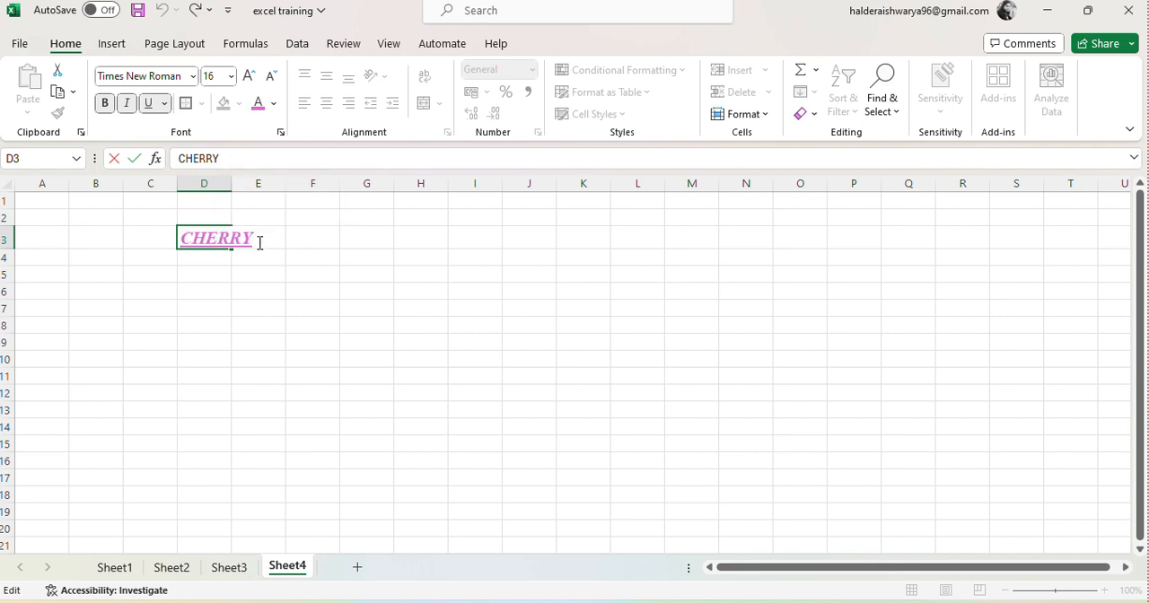
pyautogui.click(206, 239)
pyautogui.doubleClick(186, 235)
pyautogui.click(300, 257)
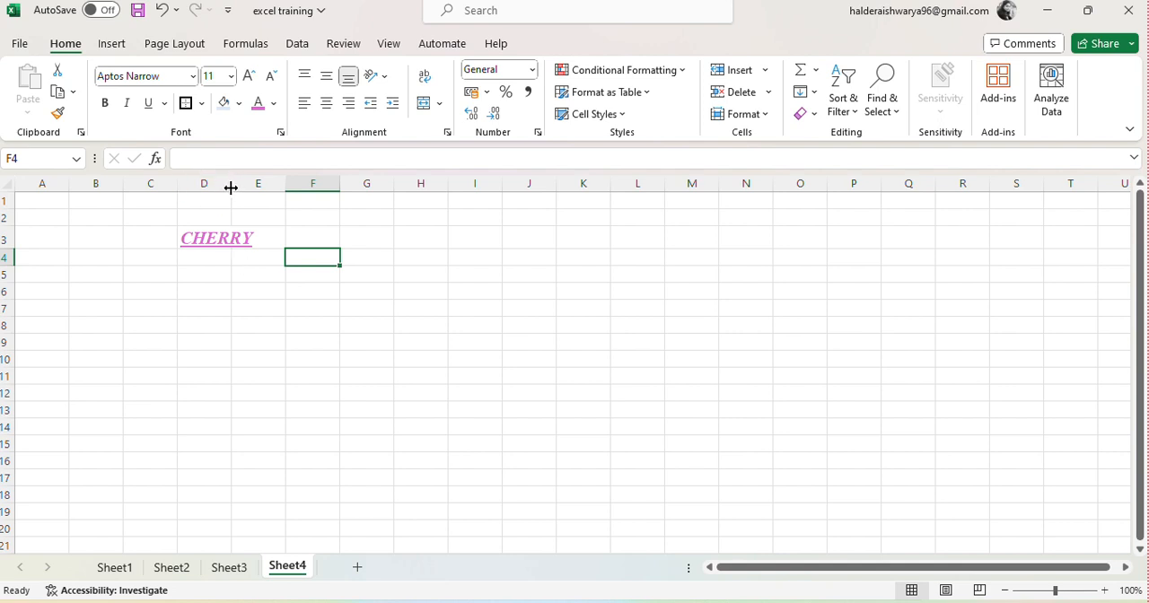
# Step: Narrow column D by hand and AutoFit its width to the CHERRY text
pyautogui.moveTo(230, 190); pyautogui.dragTo(190, 209)
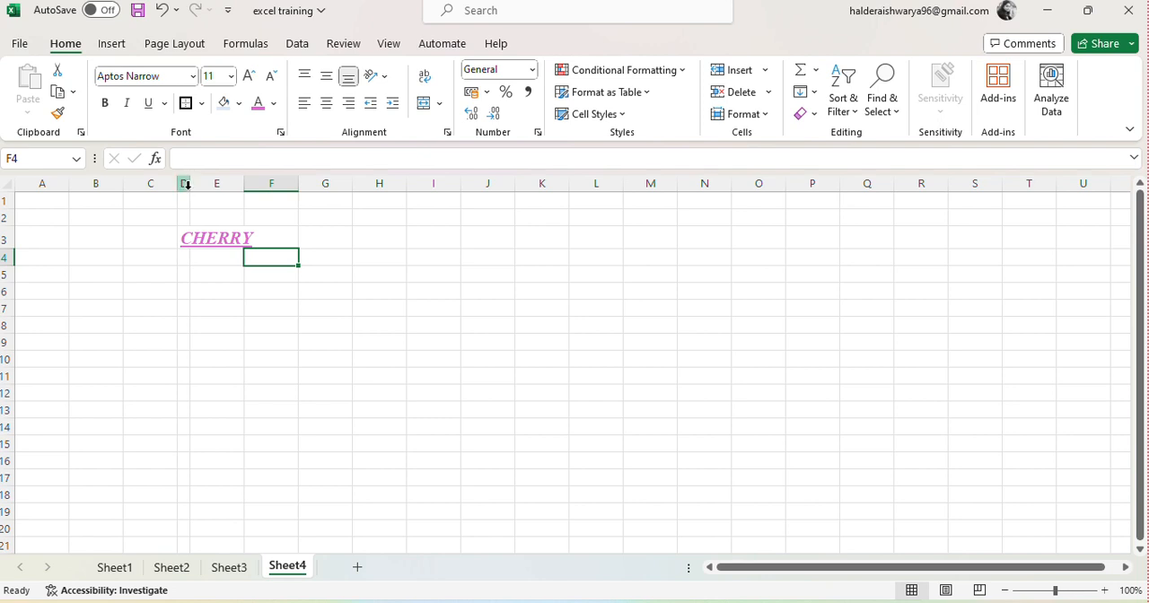
pyautogui.doubleClick(189, 184)
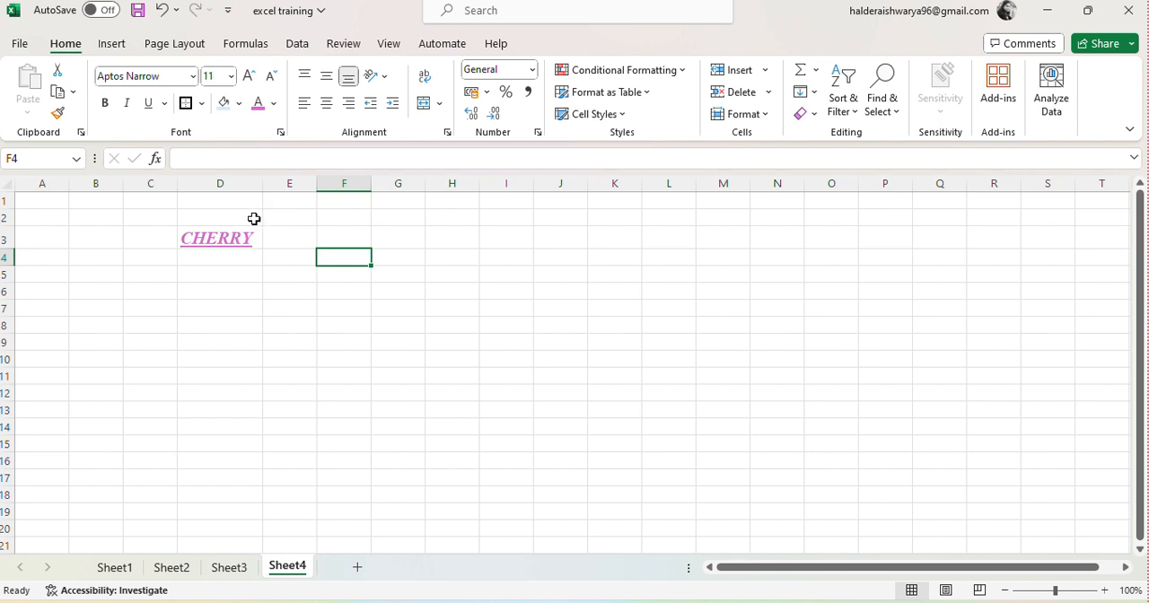
# Step: Fill the CHERRY cell D3 with Turquoise, Accent 4, Lighter 80%, and set it back to no fill
pyautogui.click(224, 237)
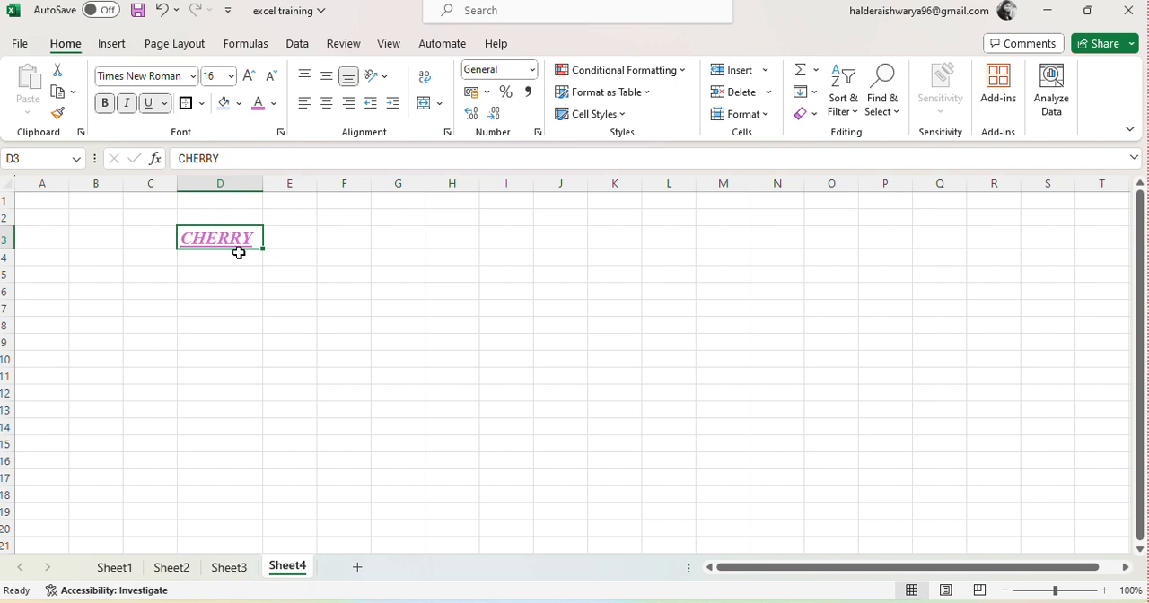
pyautogui.click(241, 105)
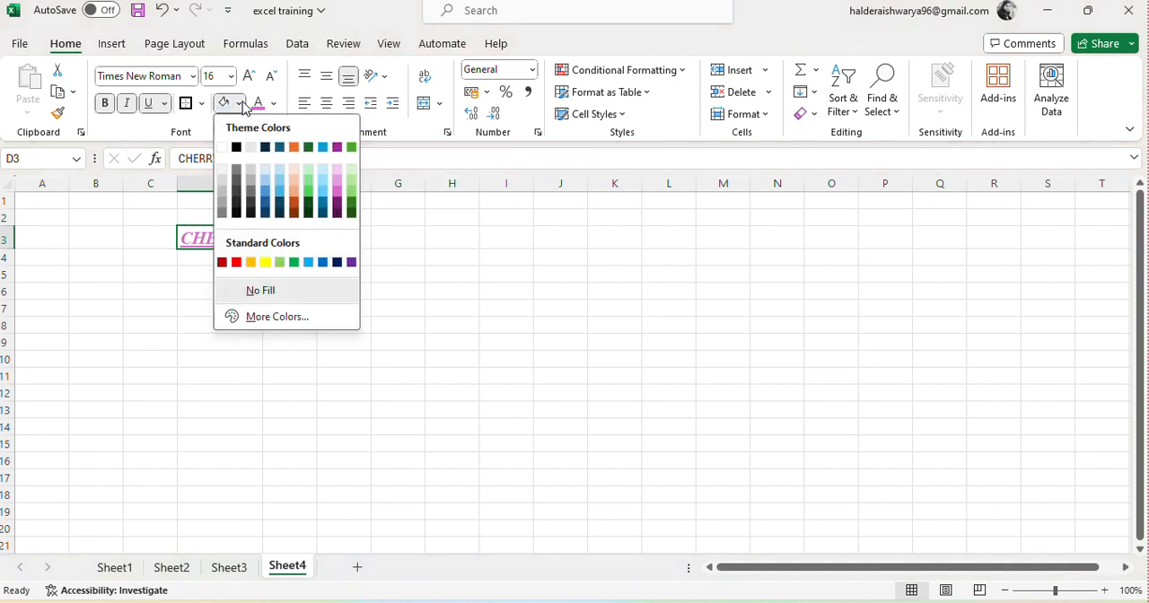
pyautogui.click(323, 171)
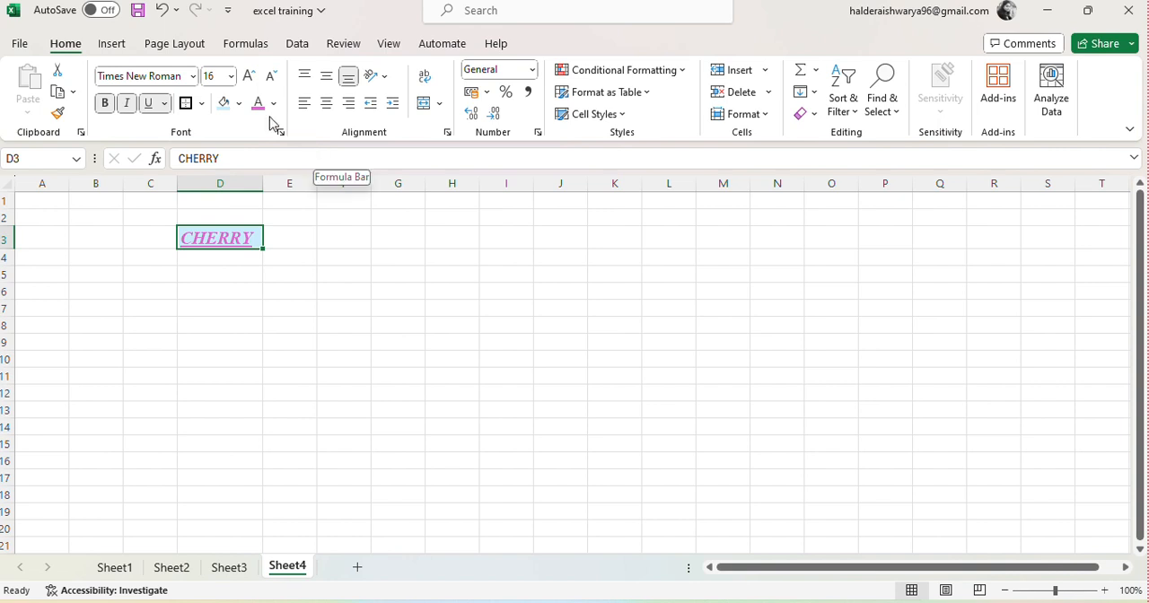
pyautogui.click(240, 106)
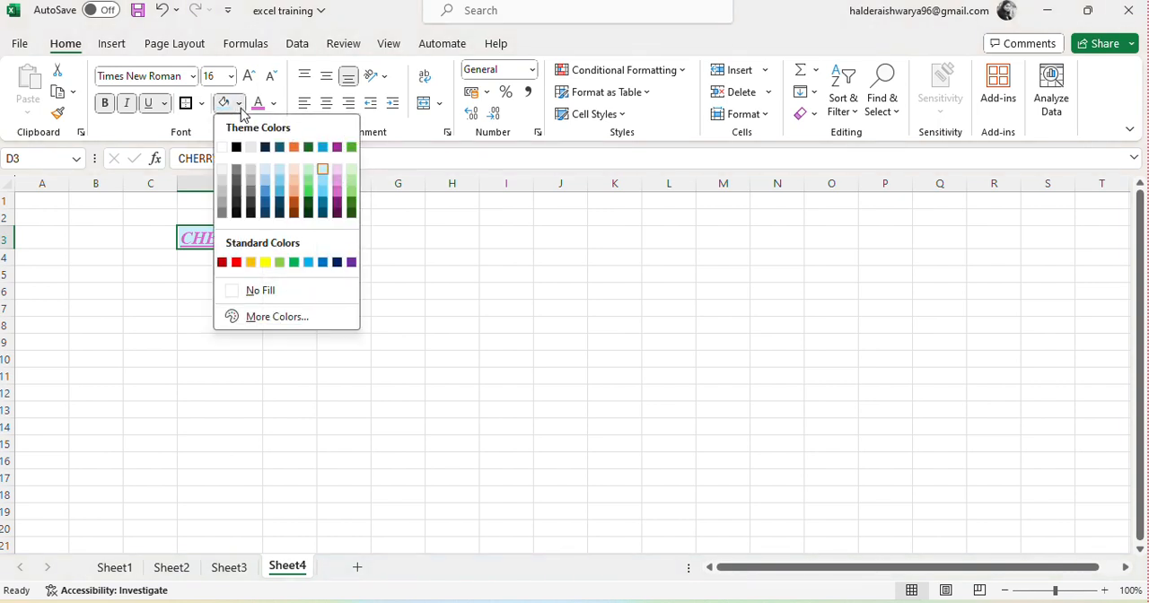
pyautogui.click(247, 292)
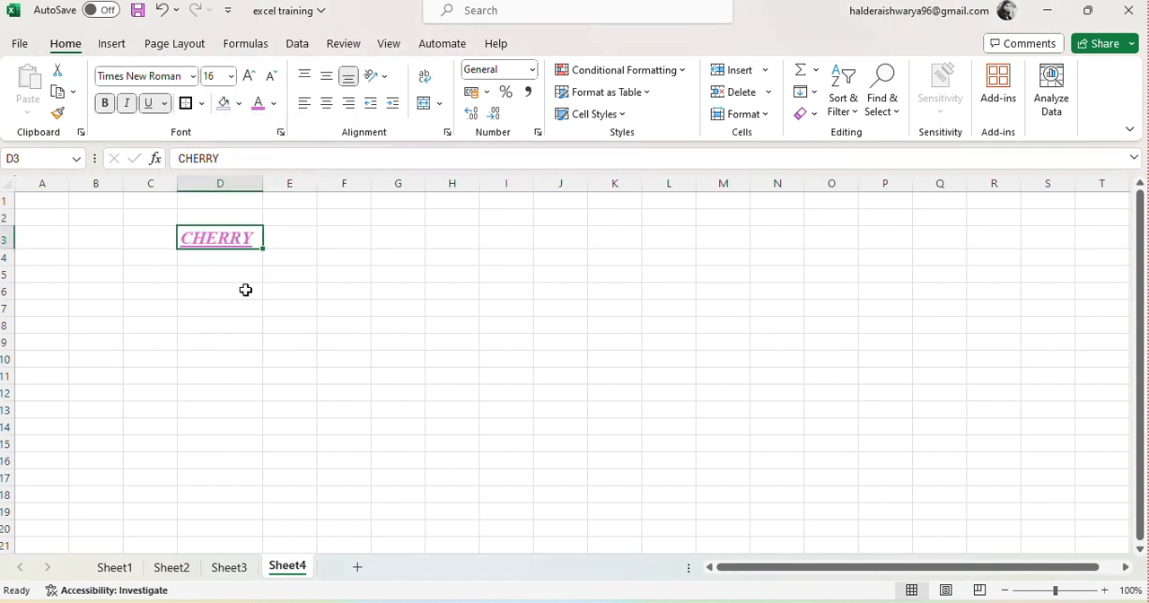
# Step: Reapply the pink font colour to CHERRY in D3 and fill the cell with Dark Teal, Accent 1, Lighter 60%
pyautogui.click(273, 104)
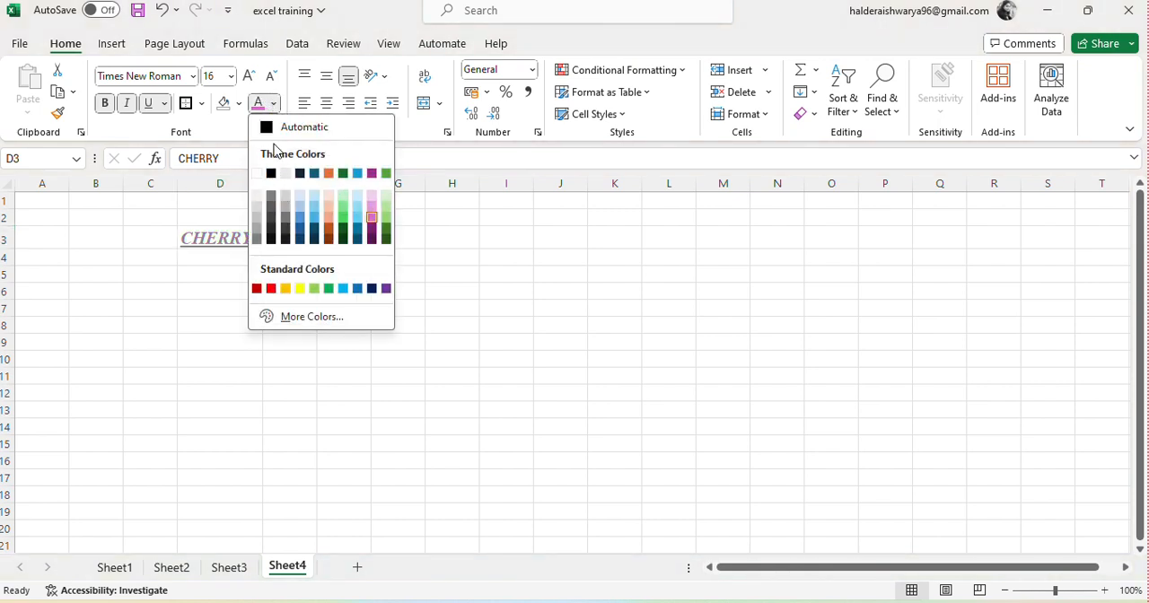
pyautogui.click(371, 217)
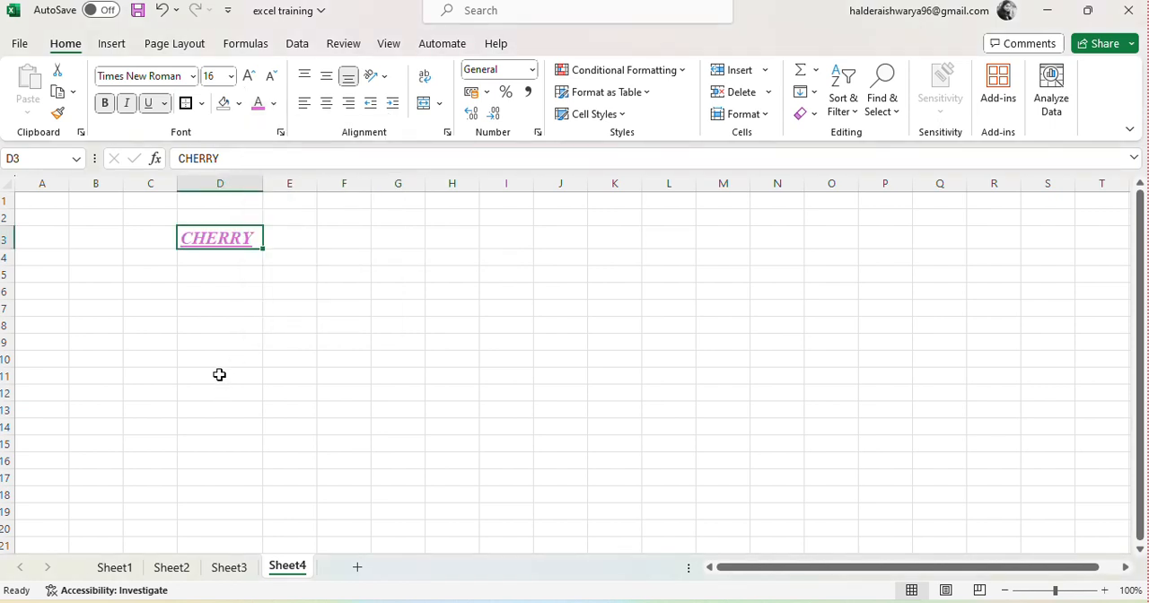
pyautogui.click(241, 104)
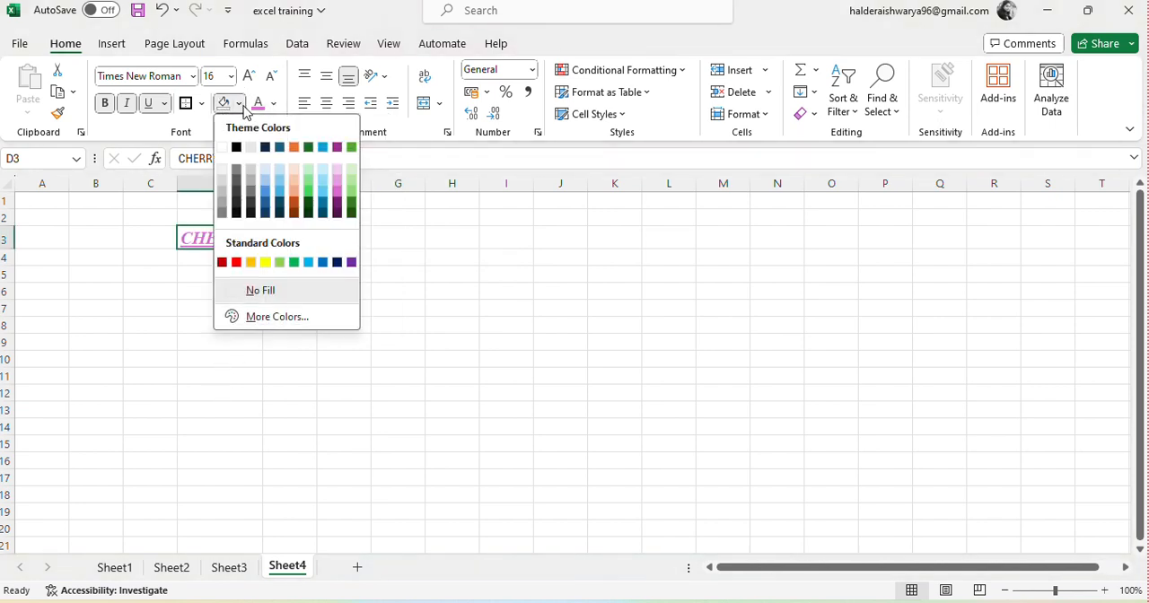
pyautogui.click(280, 173)
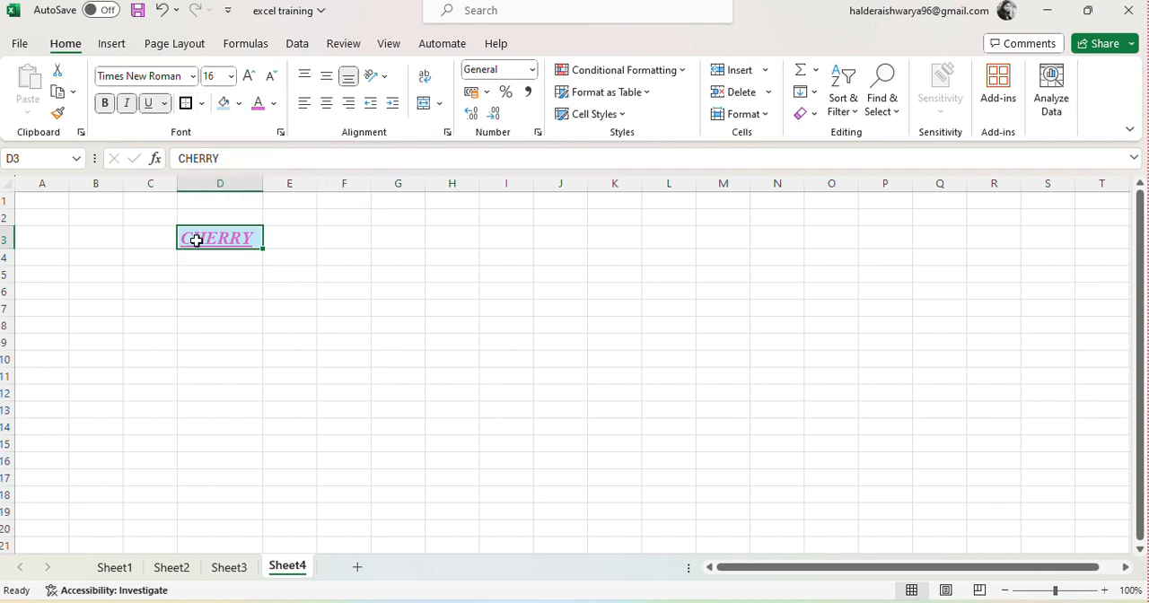
pyautogui.click(218, 294)
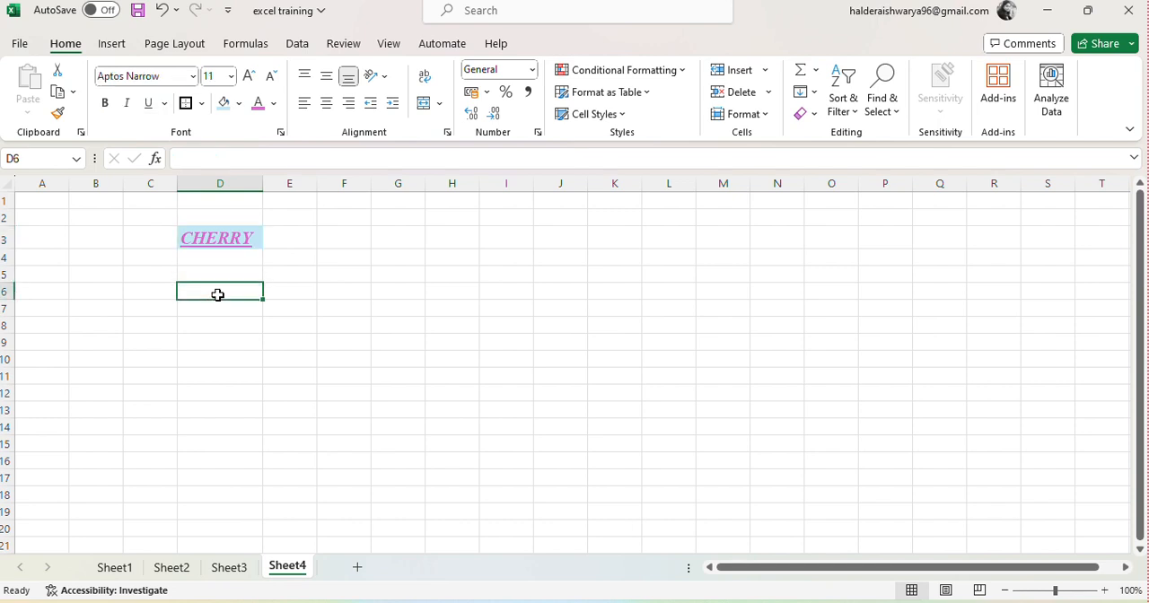
# Step: Apply Thick Outside Borders around the CHERRY cell D3
pyautogui.click(245, 241)
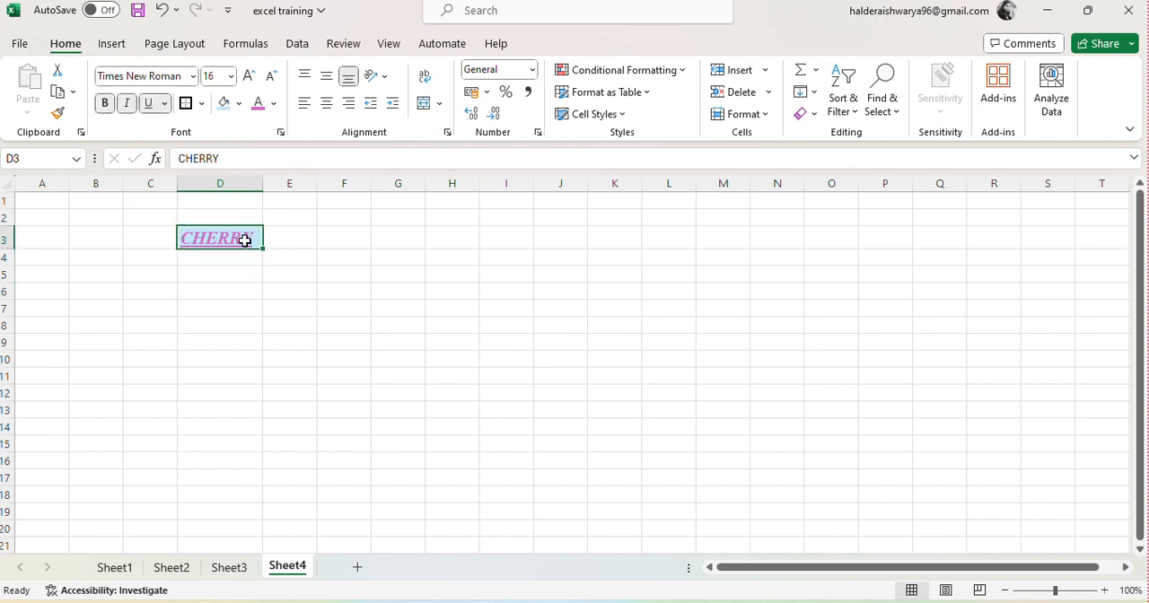
pyautogui.click(204, 103)
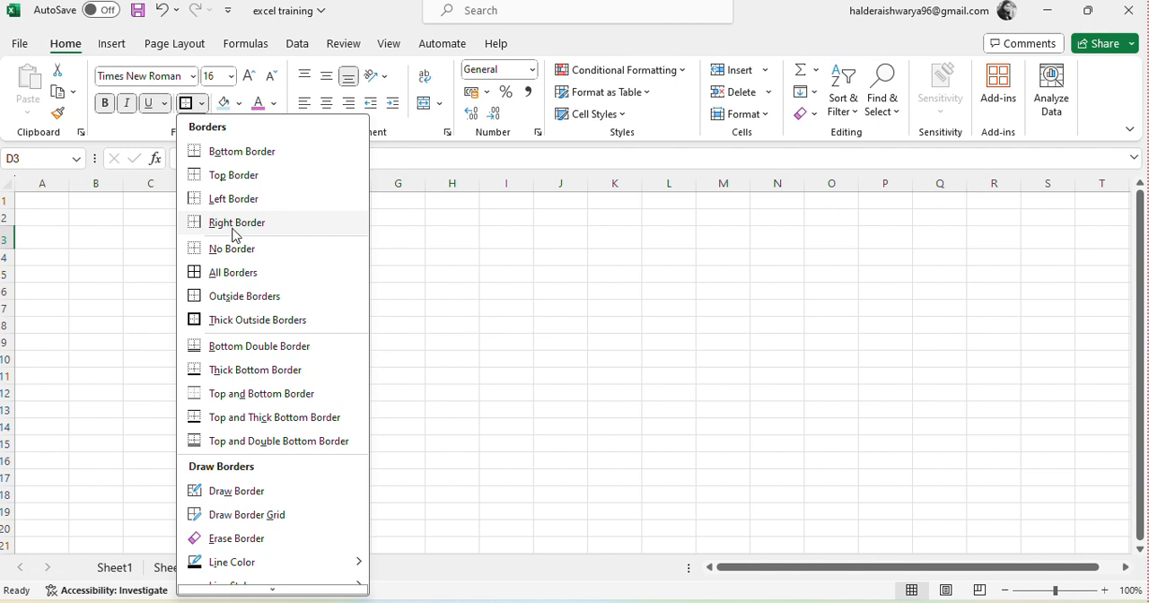
pyautogui.click(239, 322)
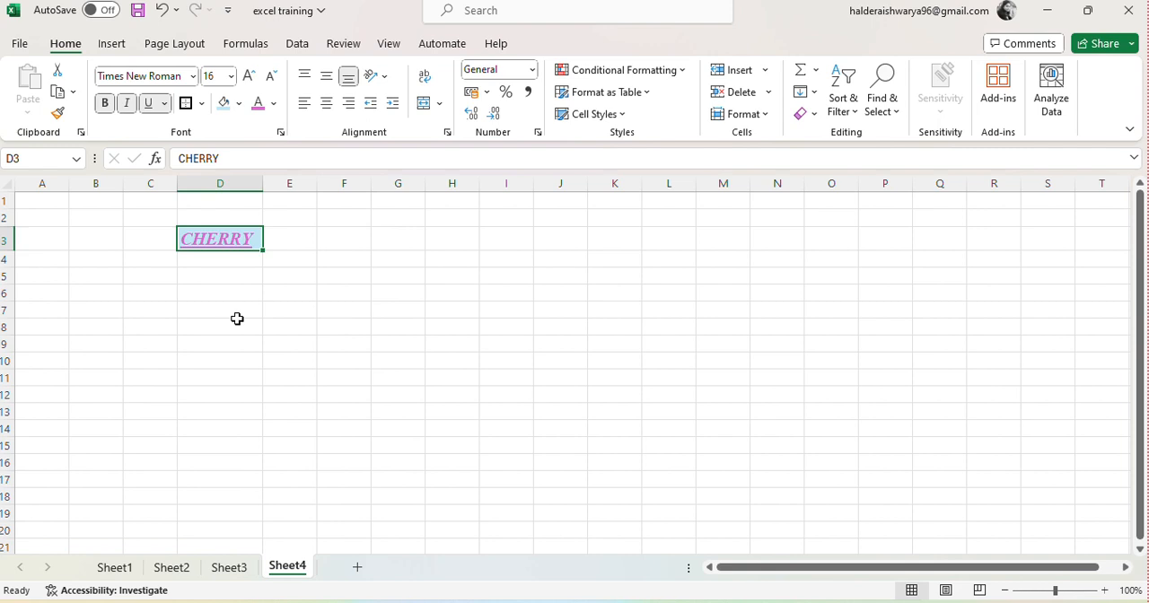
pyautogui.click(265, 316)
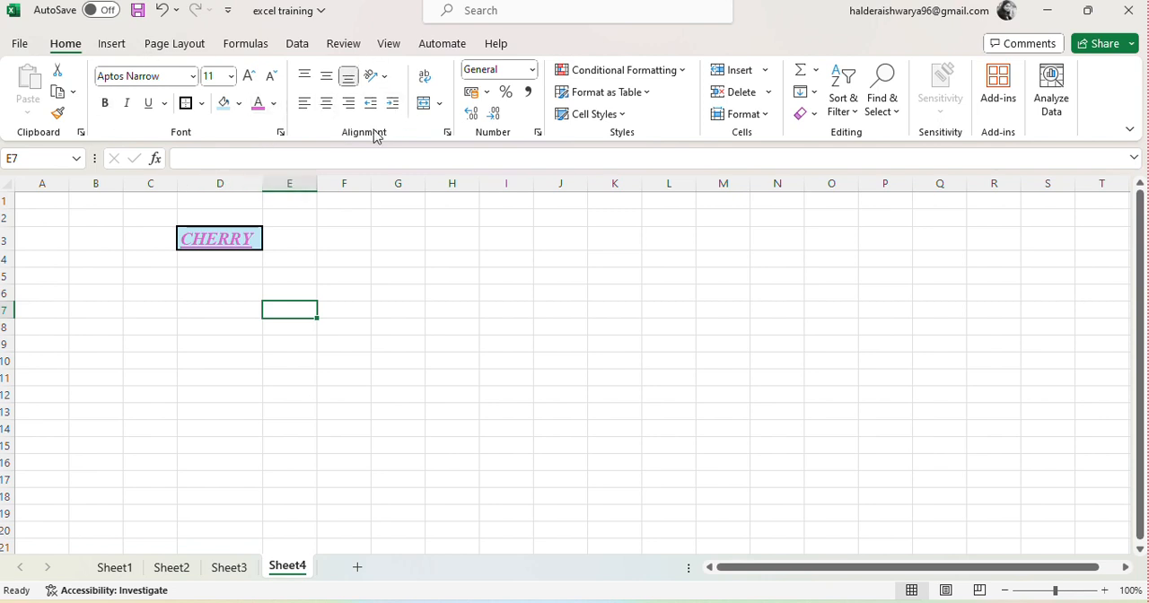
pyautogui.click(229, 243)
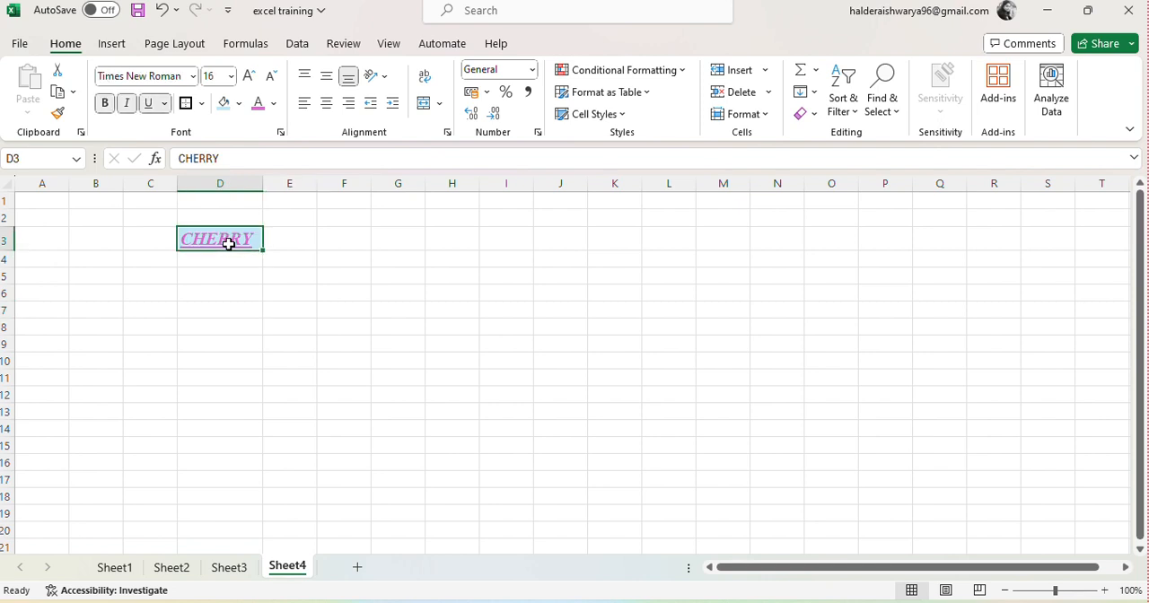
# Step: Enter the sample texts AAF, GW, SQAS and QSQ in cells G4 to G7
pyautogui.click(405, 262)
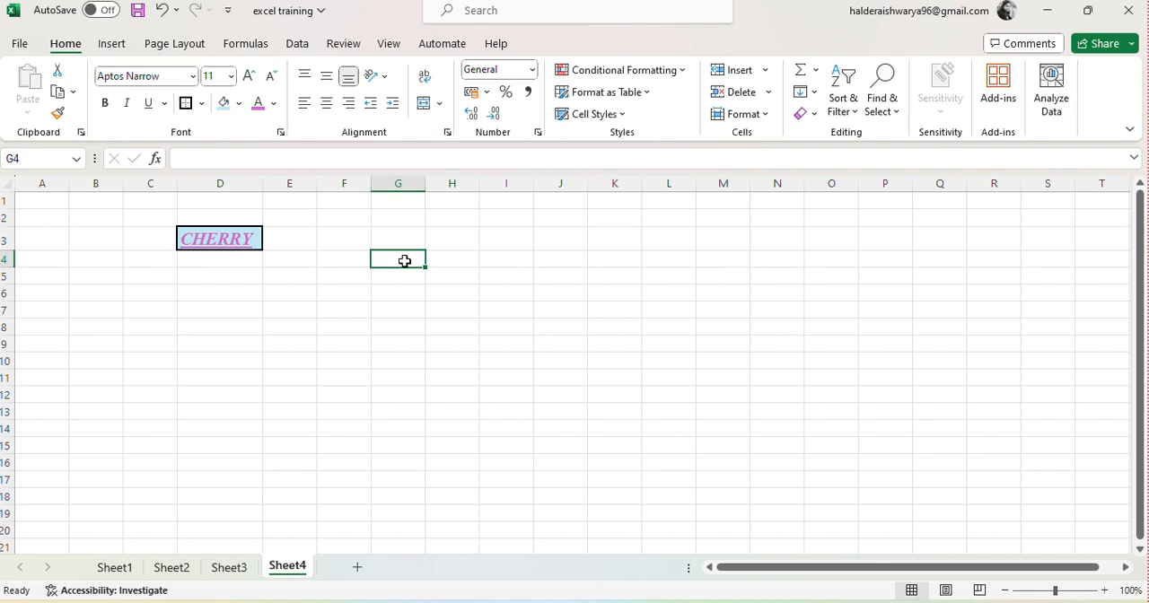
pyautogui.write('AAF')
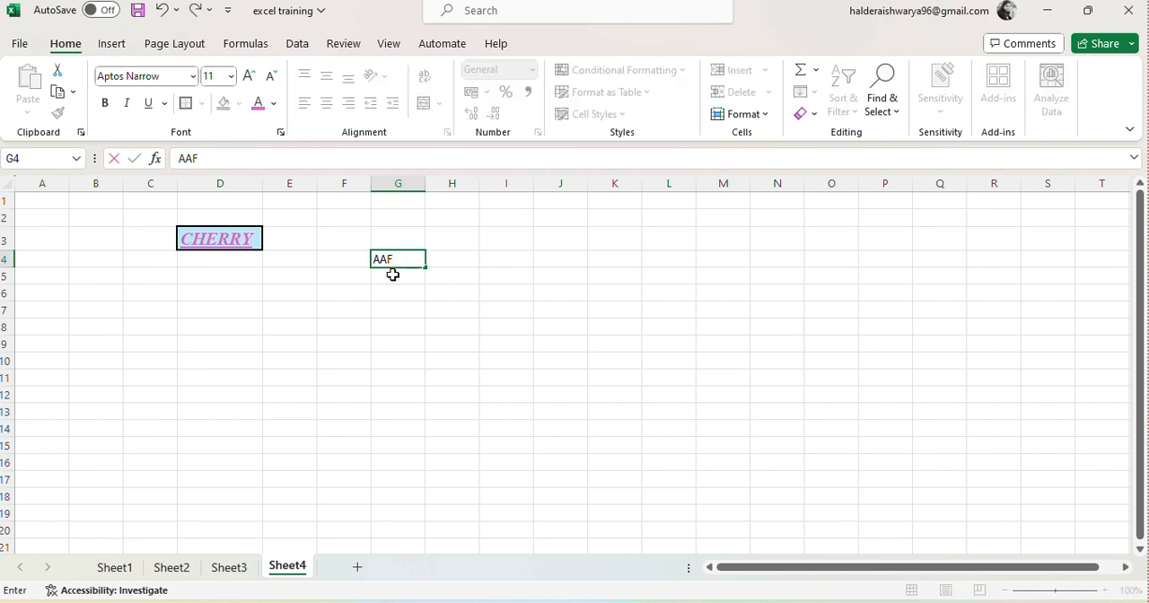
pyautogui.click(392, 273)
pyautogui.write('GW')
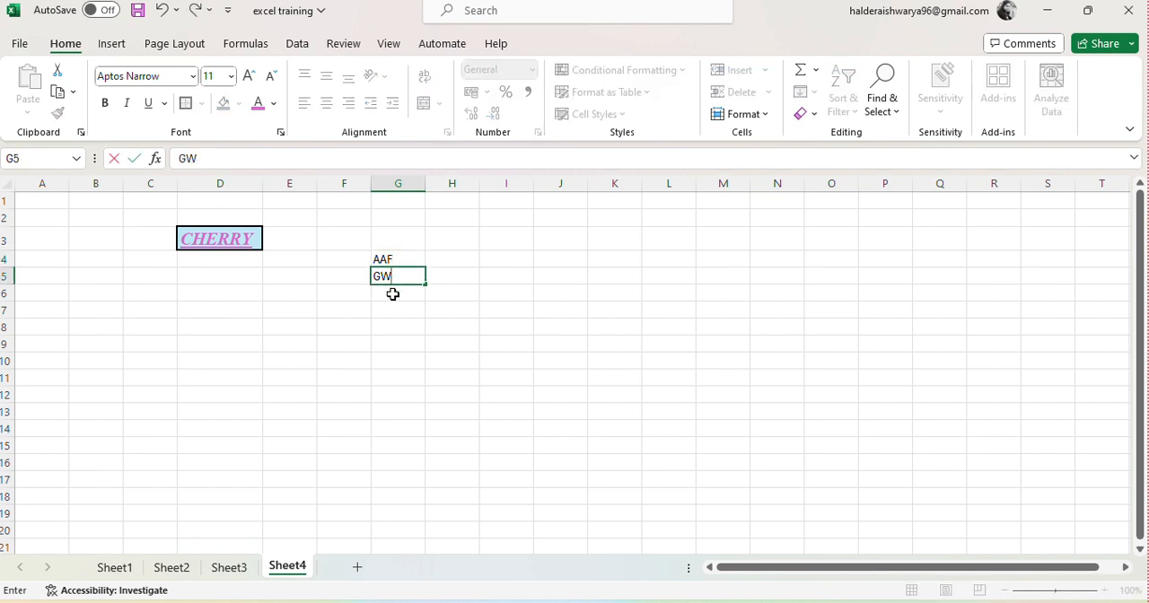
pyautogui.click(392, 292)
pyautogui.write('SQAS')
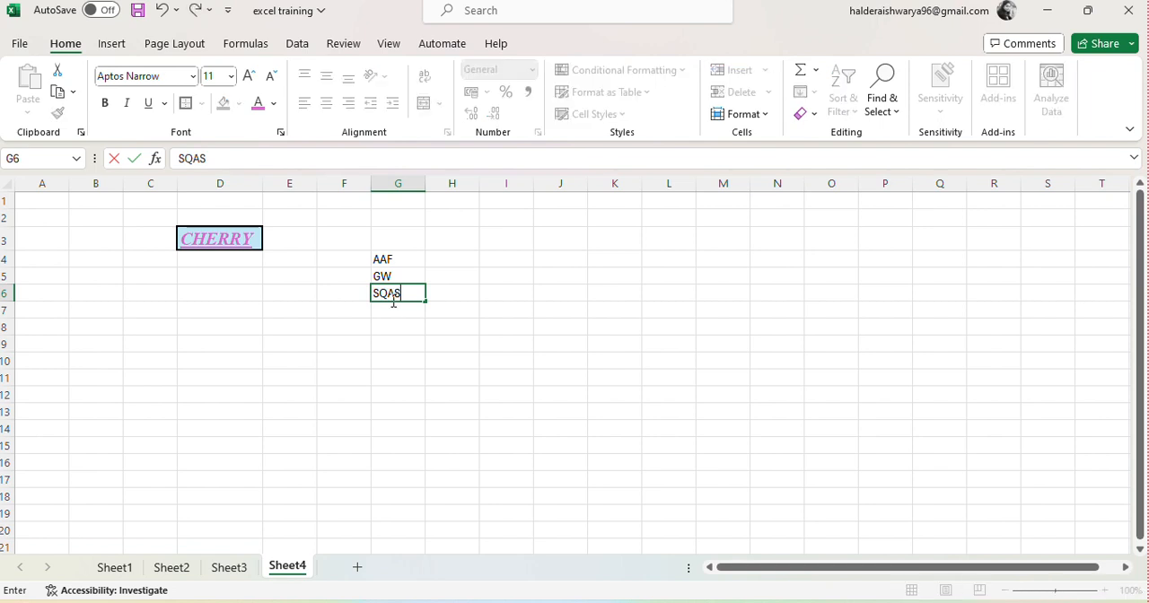
pyautogui.click(392, 309)
pyautogui.write('QS')
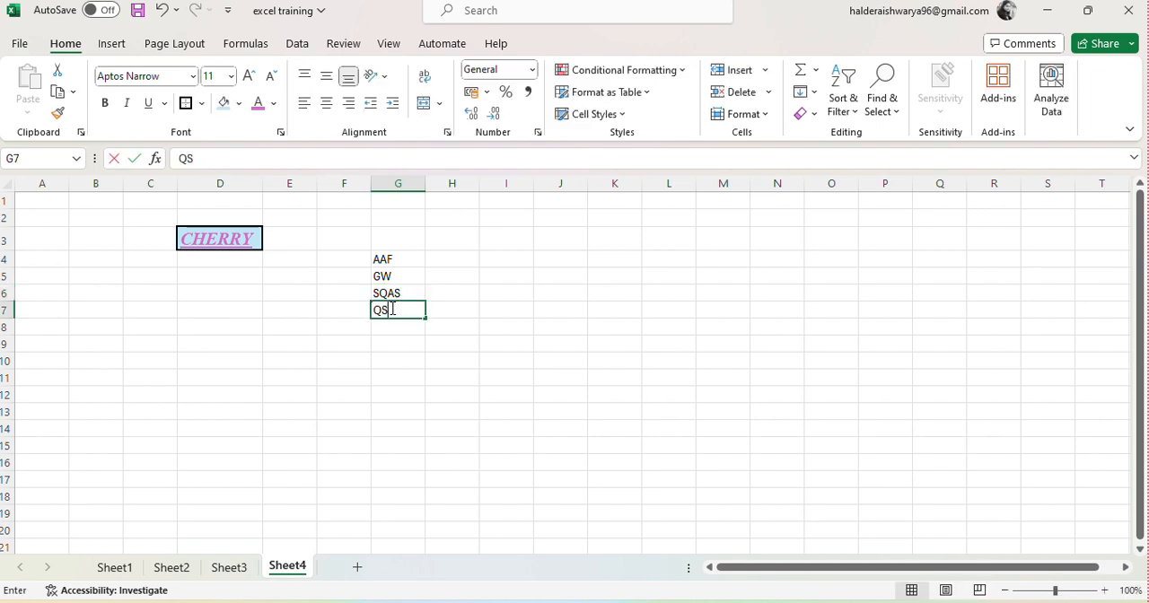
pyautogui.write('Q')
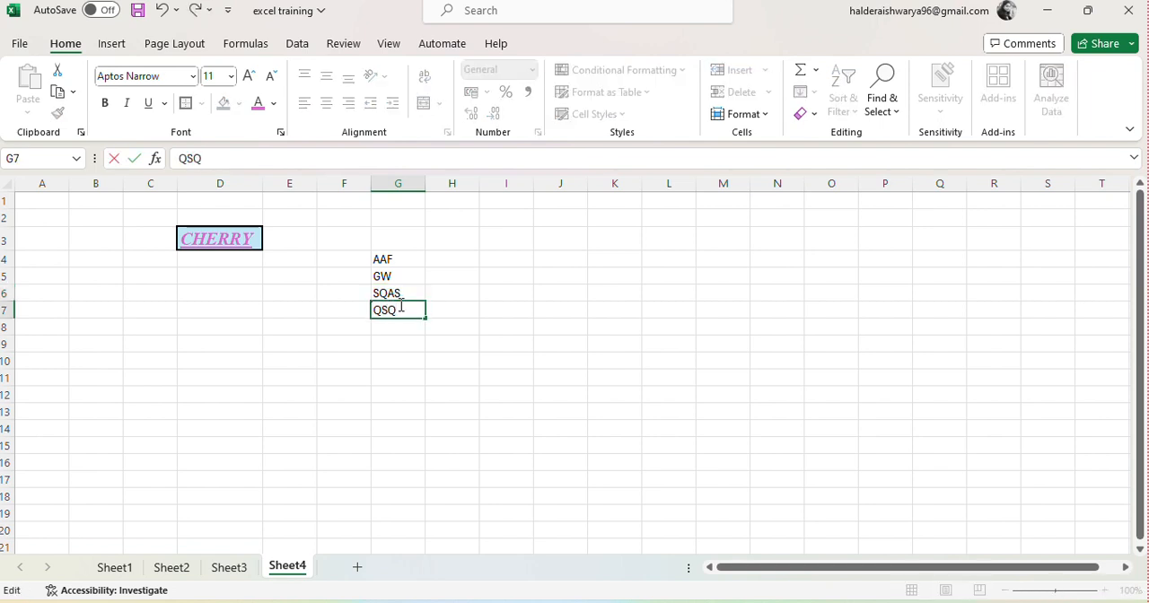
pyautogui.click(485, 288)
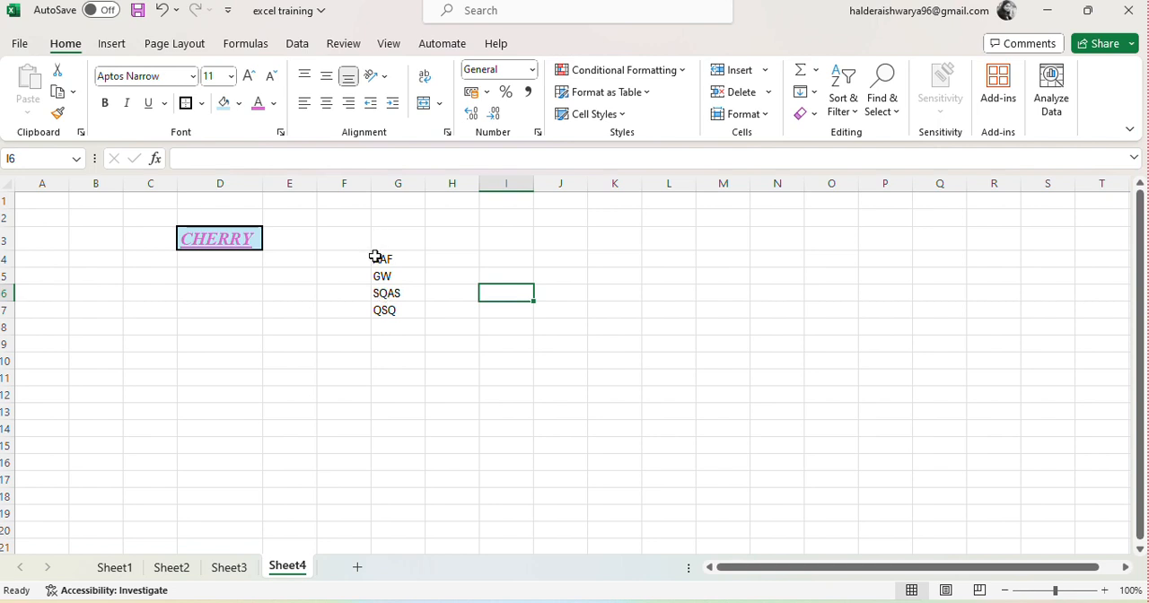
# Step: Select G4:G7, centre the entries horizontally, and switch them to left and top alignment
pyautogui.moveTo(376, 257); pyautogui.dragTo(410, 305)
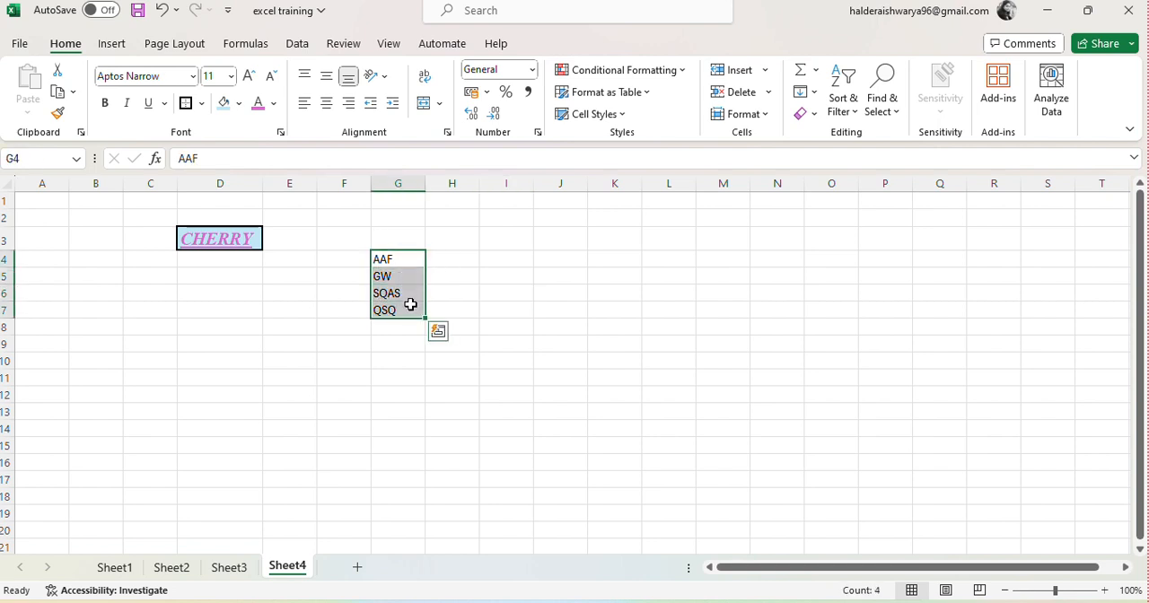
pyautogui.click(328, 79)
pyautogui.click(329, 79)
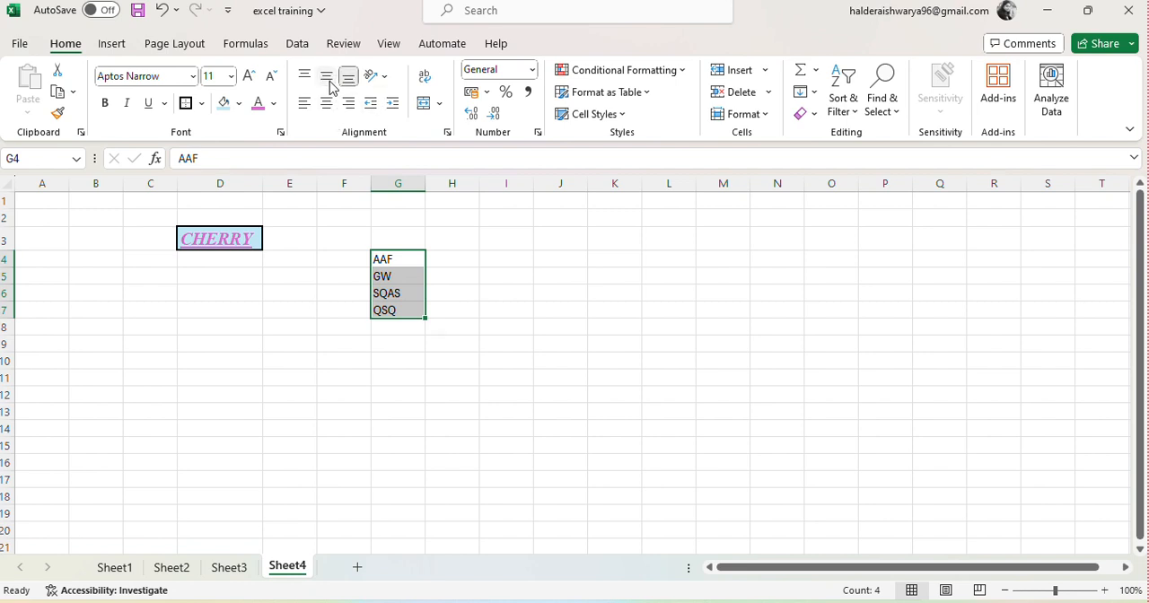
pyautogui.click(327, 103)
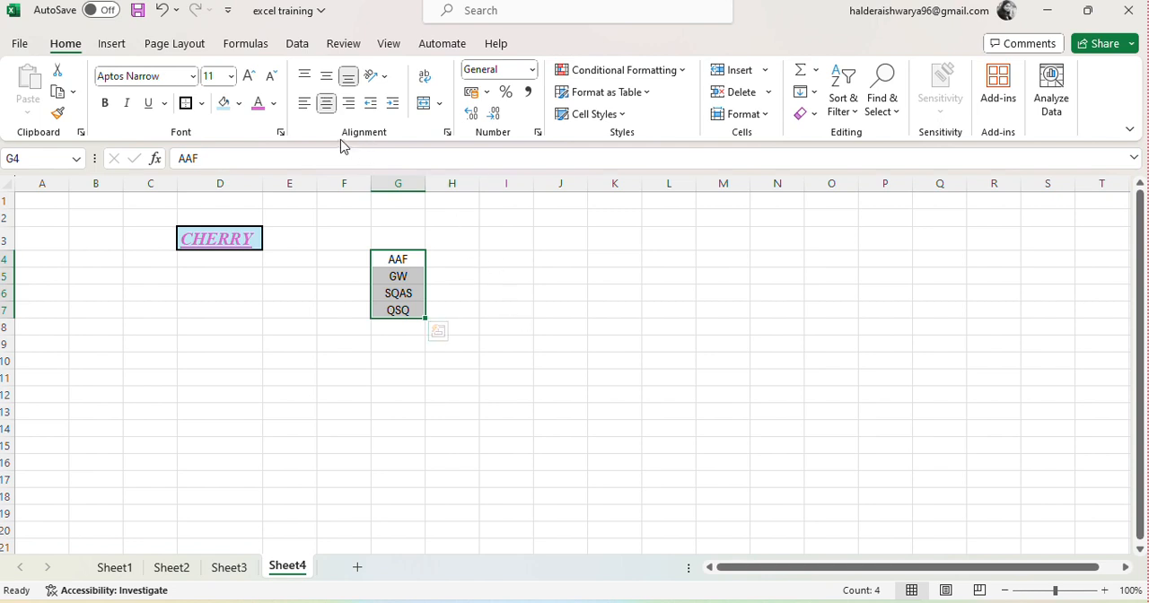
pyautogui.click(311, 108)
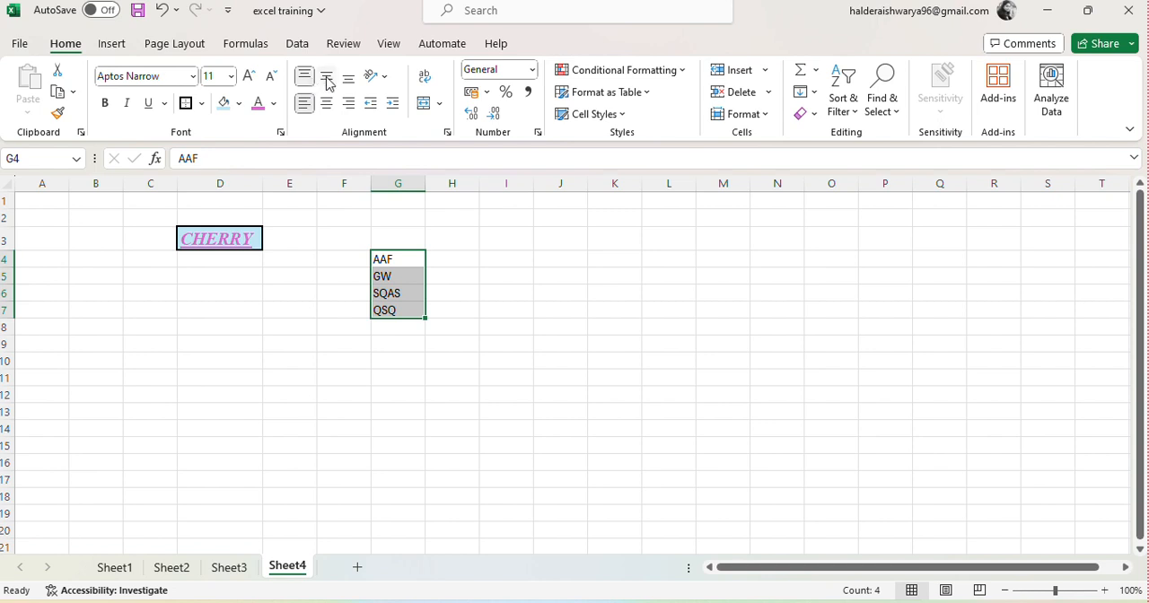
# Step: Middle-align the entries in G4:G7 vertically, try right alignment, and finish with them centred horizontally
pyautogui.click(327, 77)
pyautogui.click(350, 104)
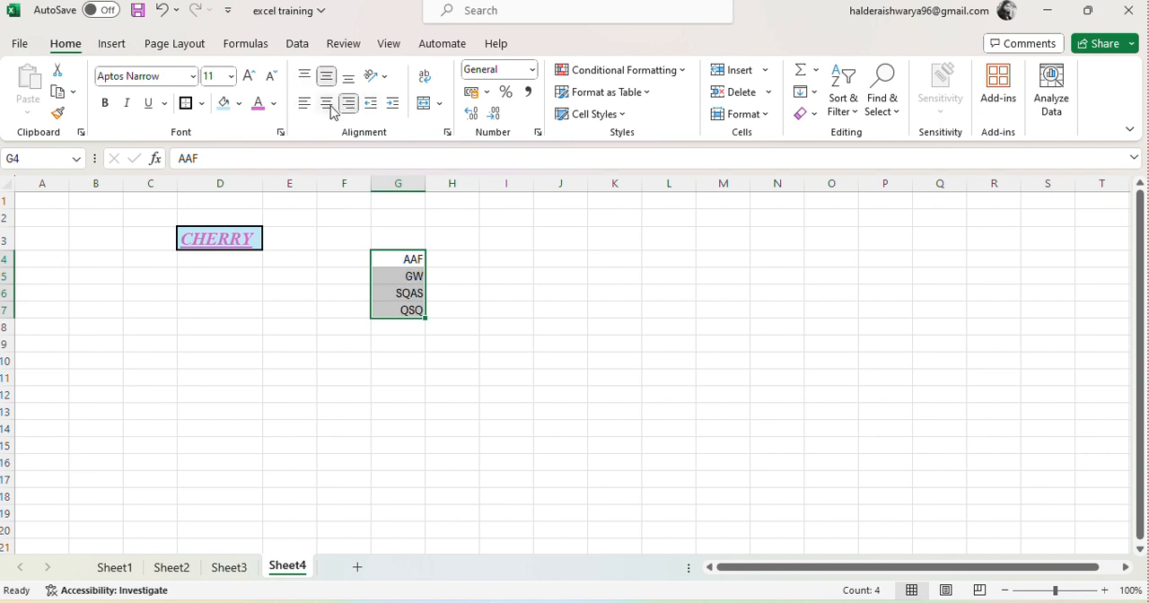
pyautogui.click(327, 104)
pyautogui.click(593, 295)
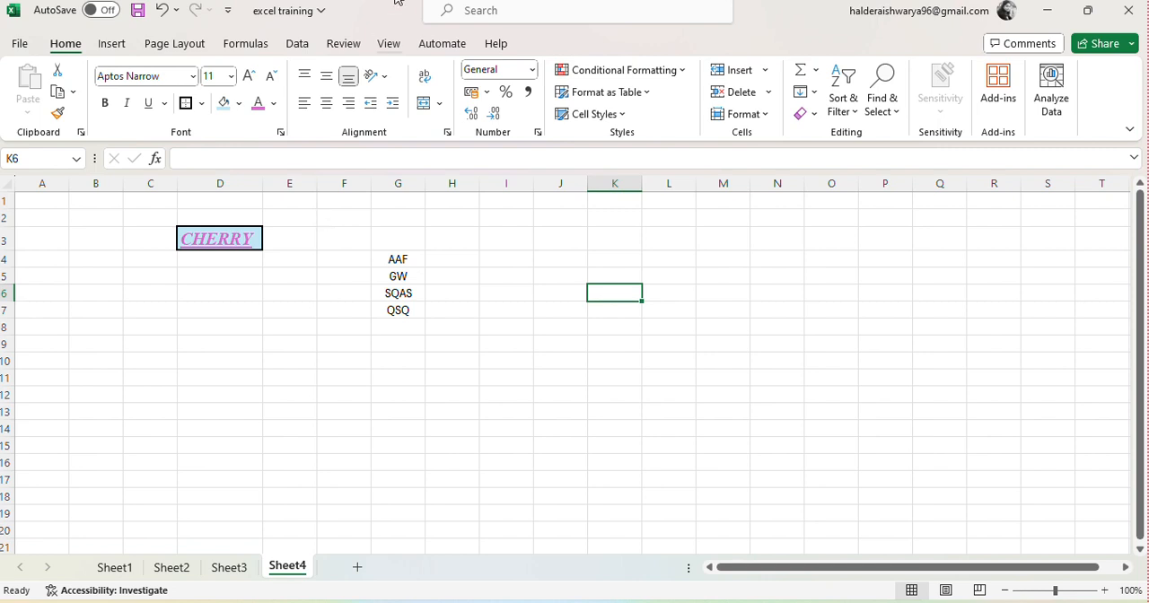
pyautogui.click(485, 16)
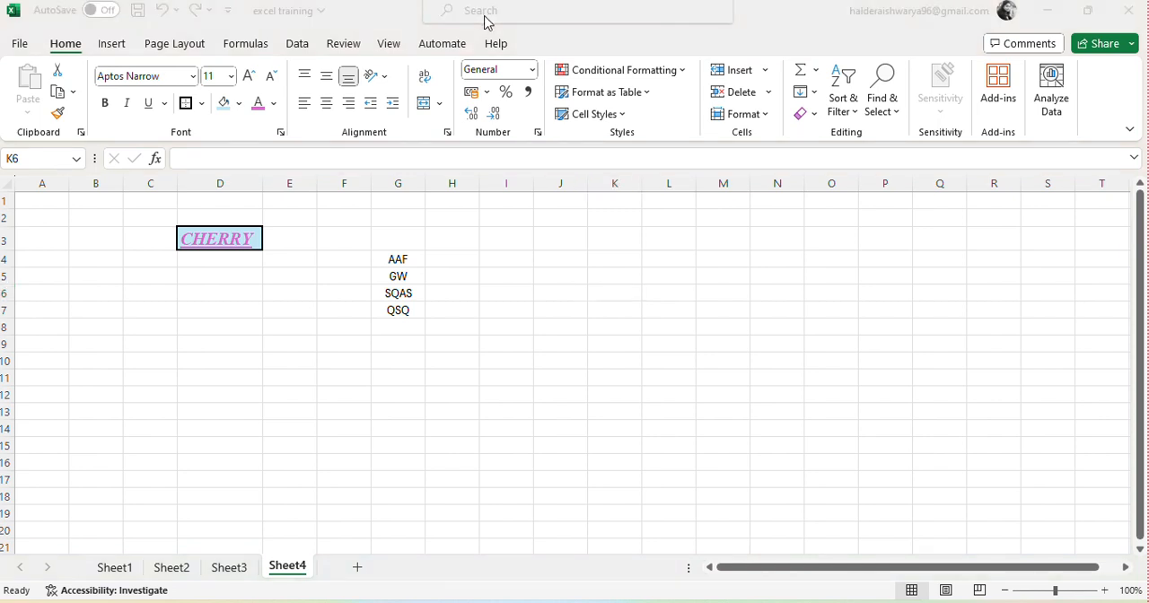